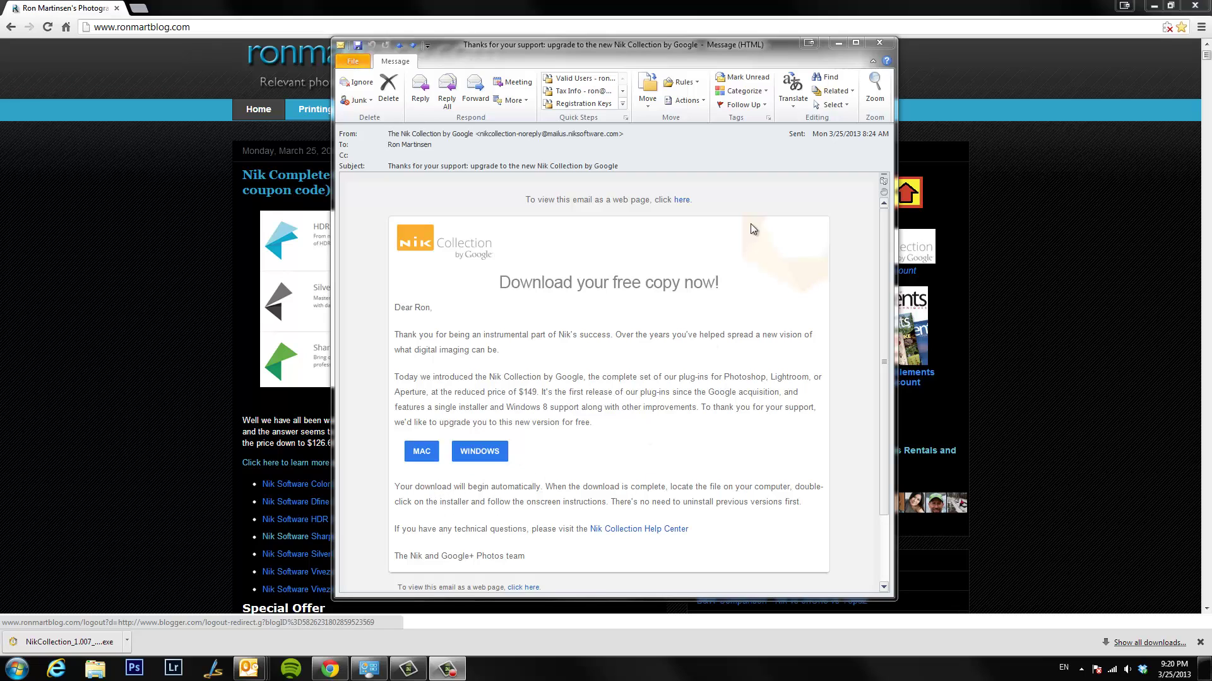
Minimize the Nik Collection upgrade email in Outlook to bring the browser back
click(838, 44)
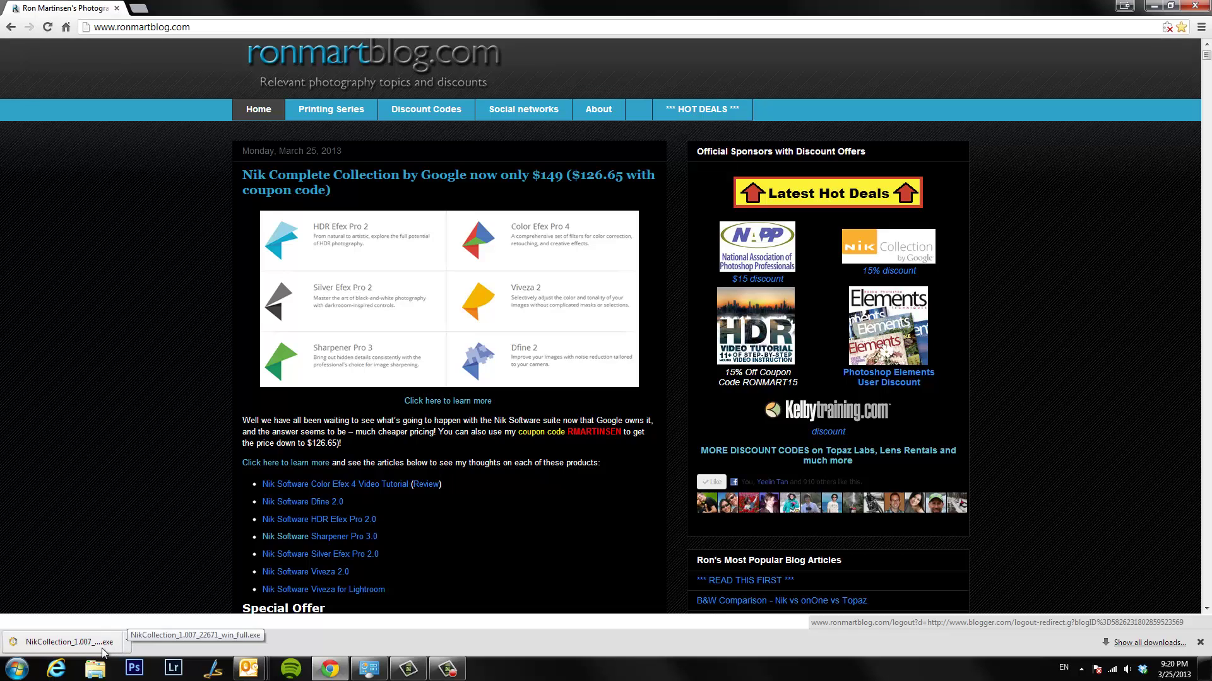
Run the downloaded NikCollection_1.007_22671_win_full.exe installer and bring its setup window forward
click(75, 642)
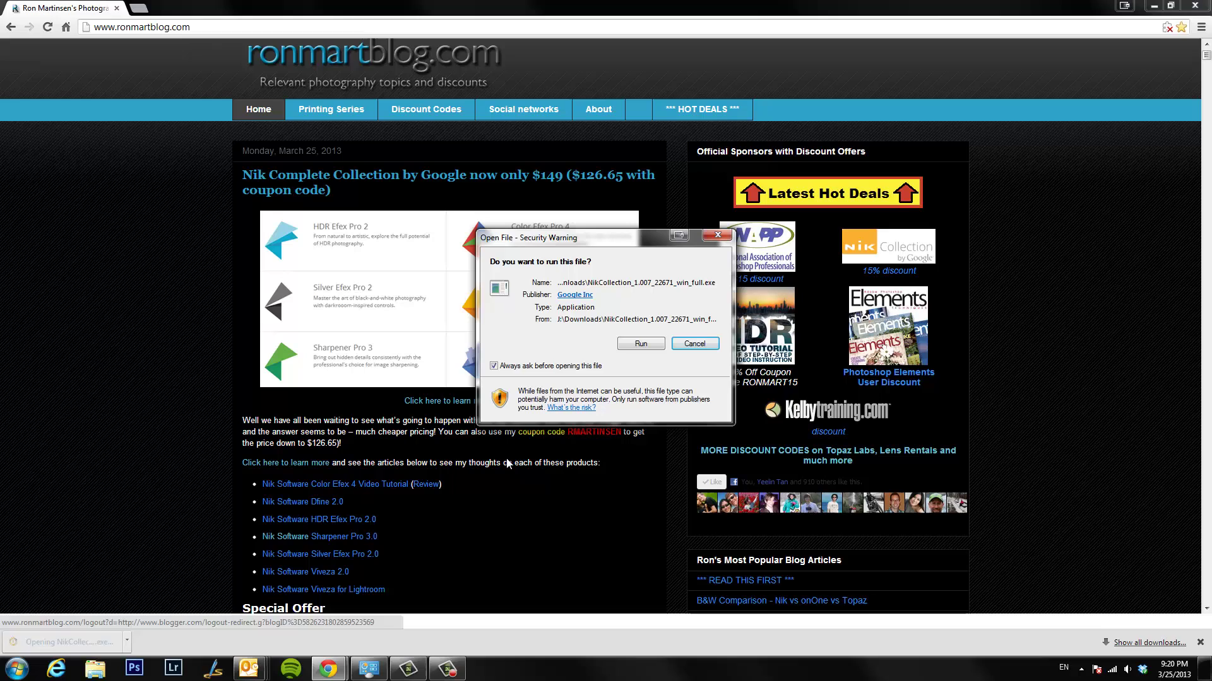
click(633, 344)
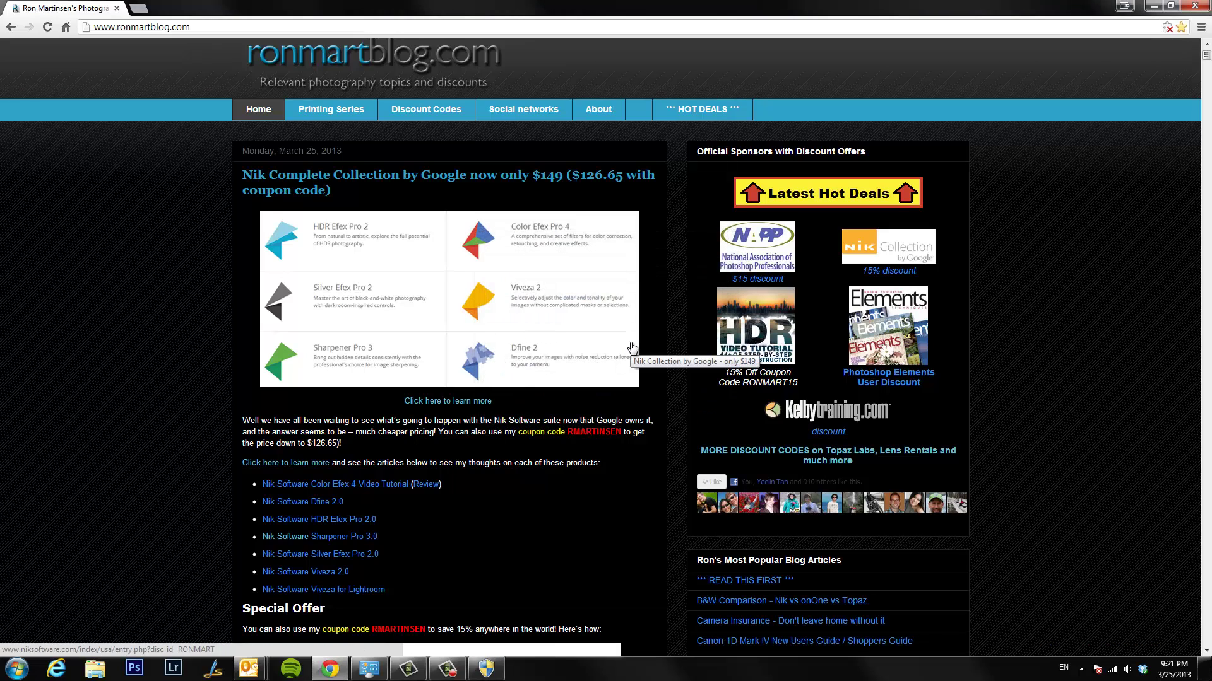
click(484, 669)
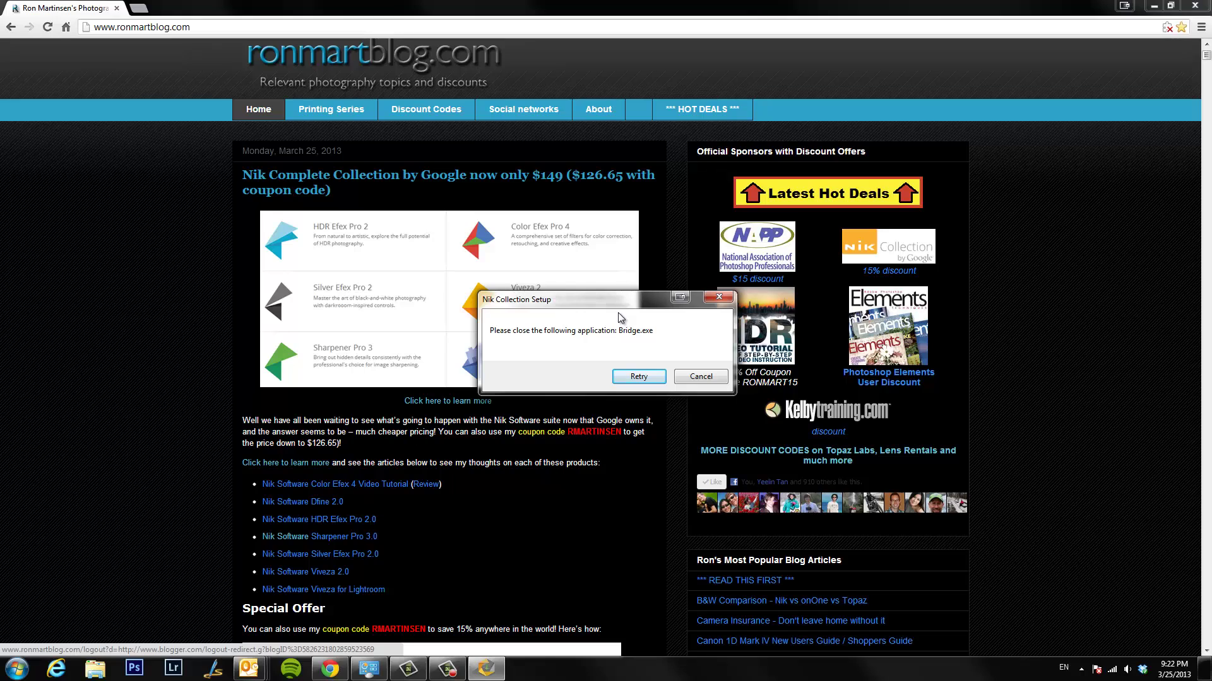
End the Bridge.exe process in Windows Task Manager, then close Task Manager
right_click(578, 668)
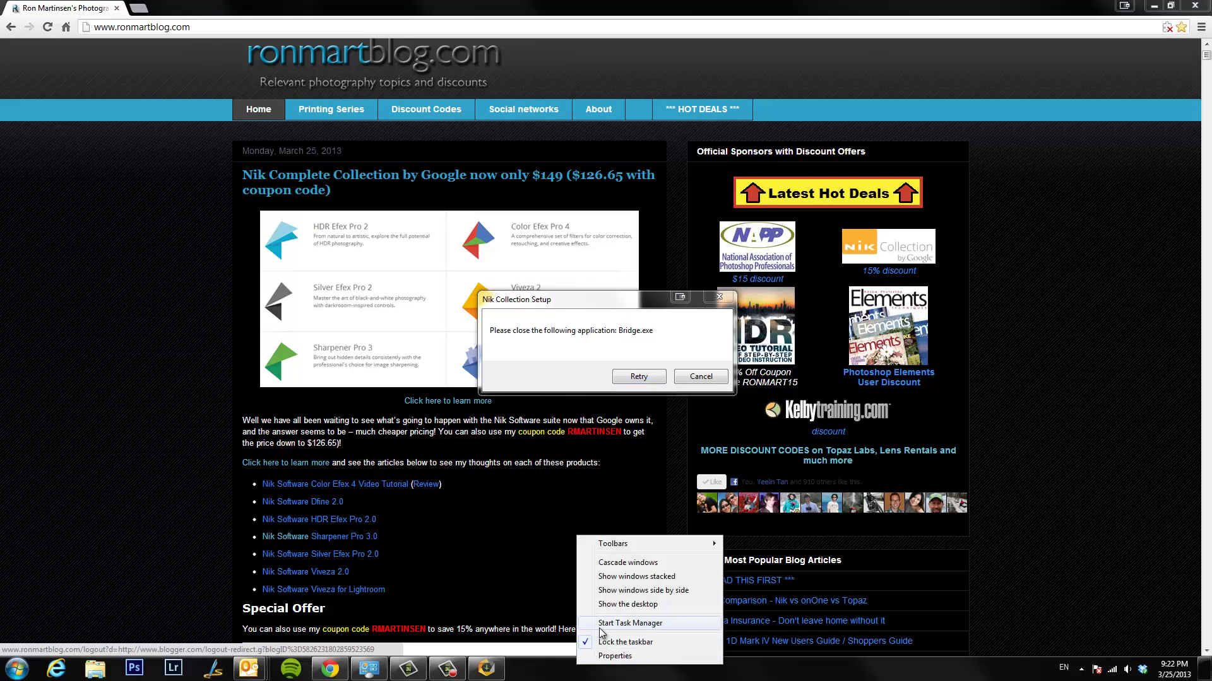
click(624, 623)
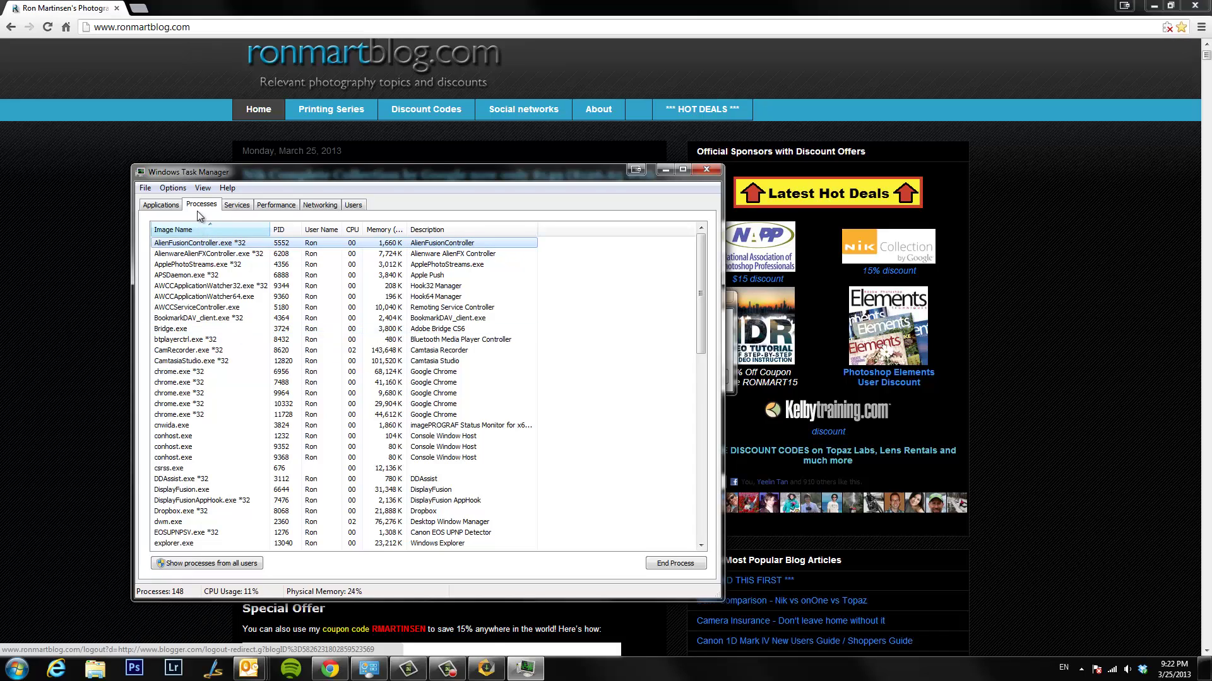
click(193, 329)
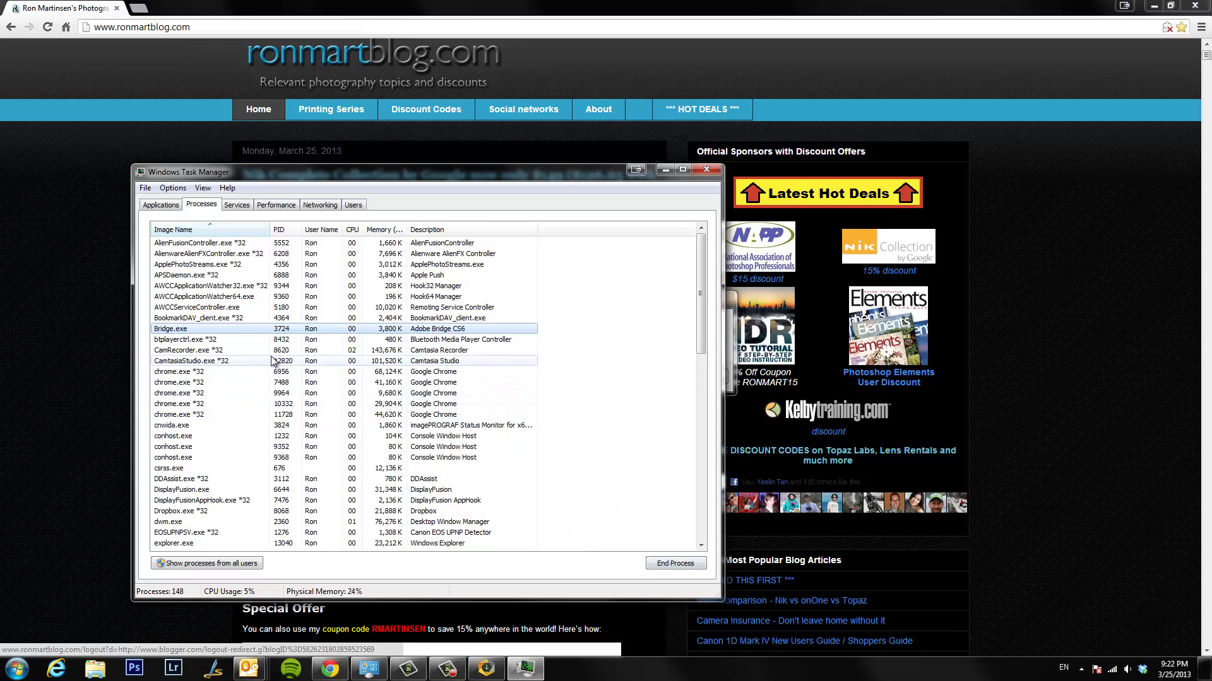
right_click(238, 327)
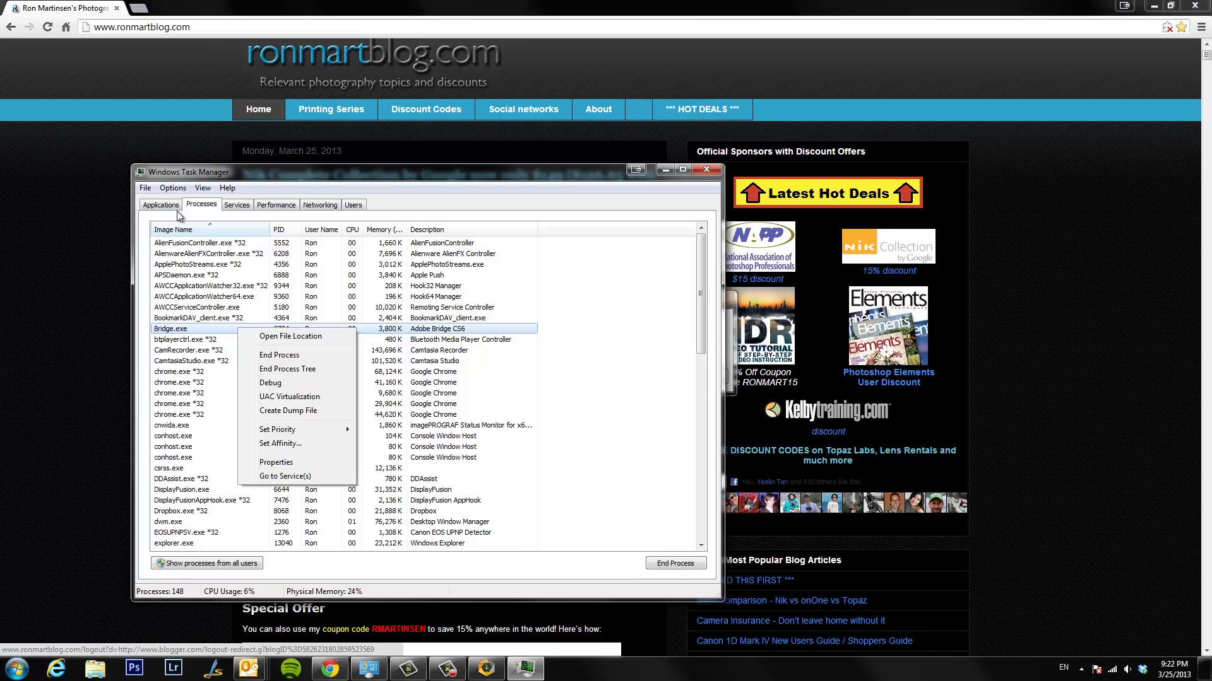
click(670, 565)
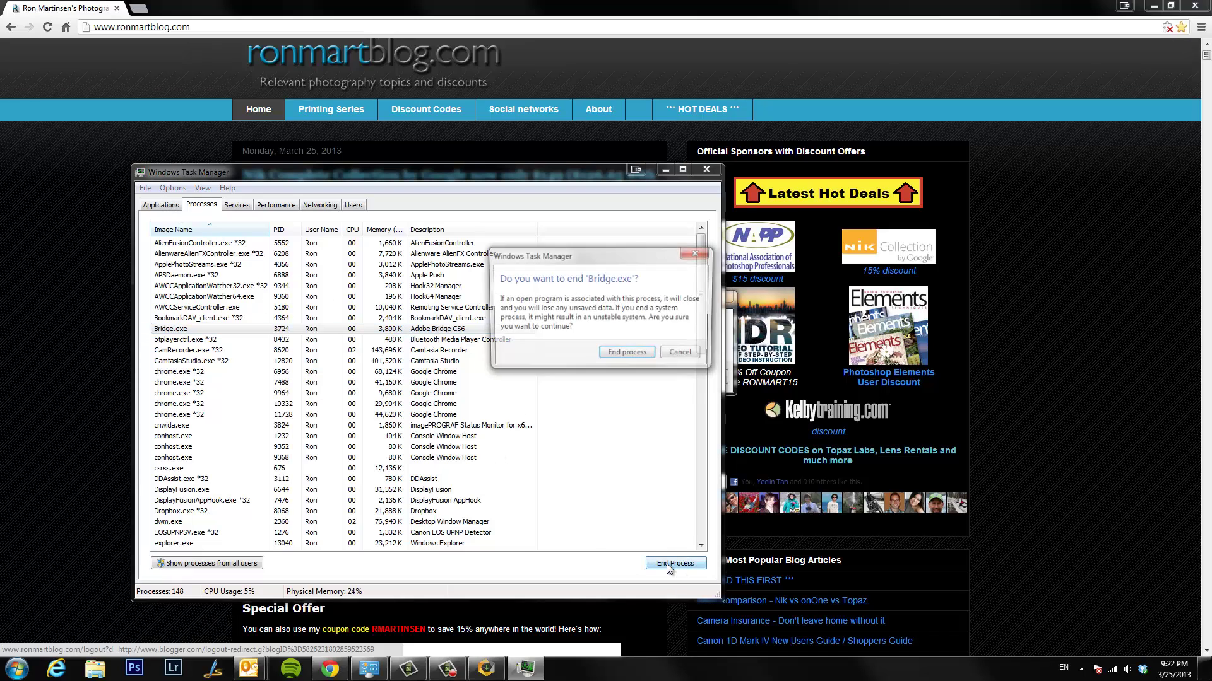
click(627, 351)
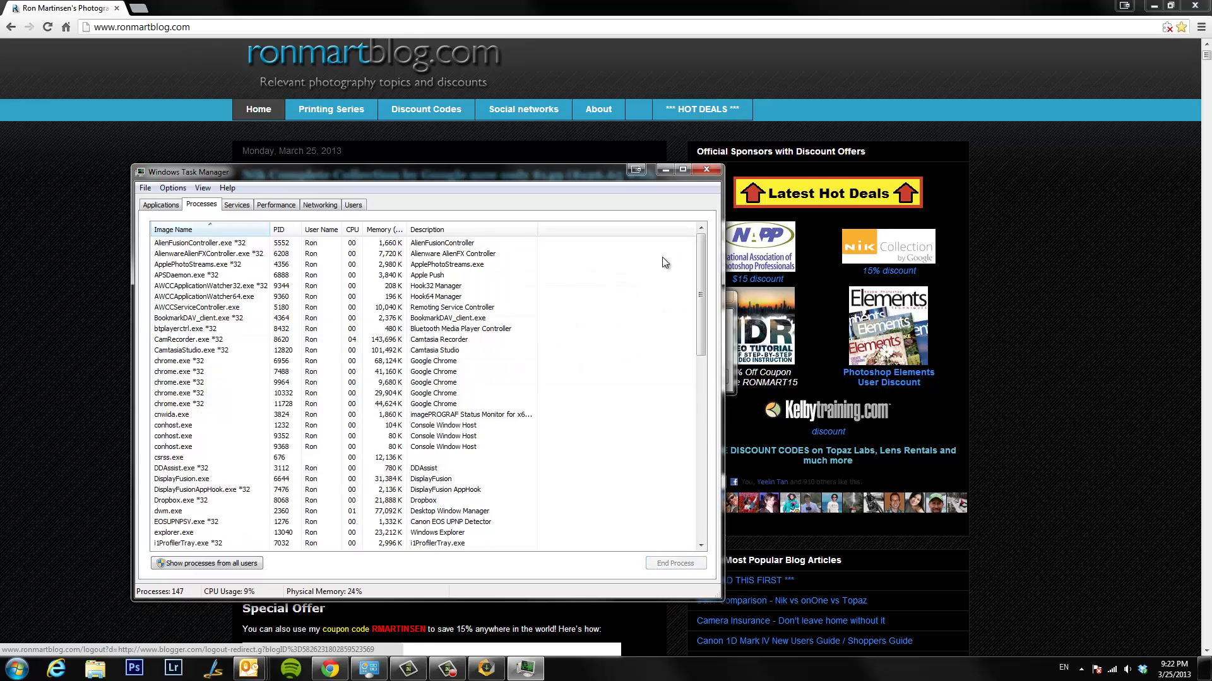
click(702, 173)
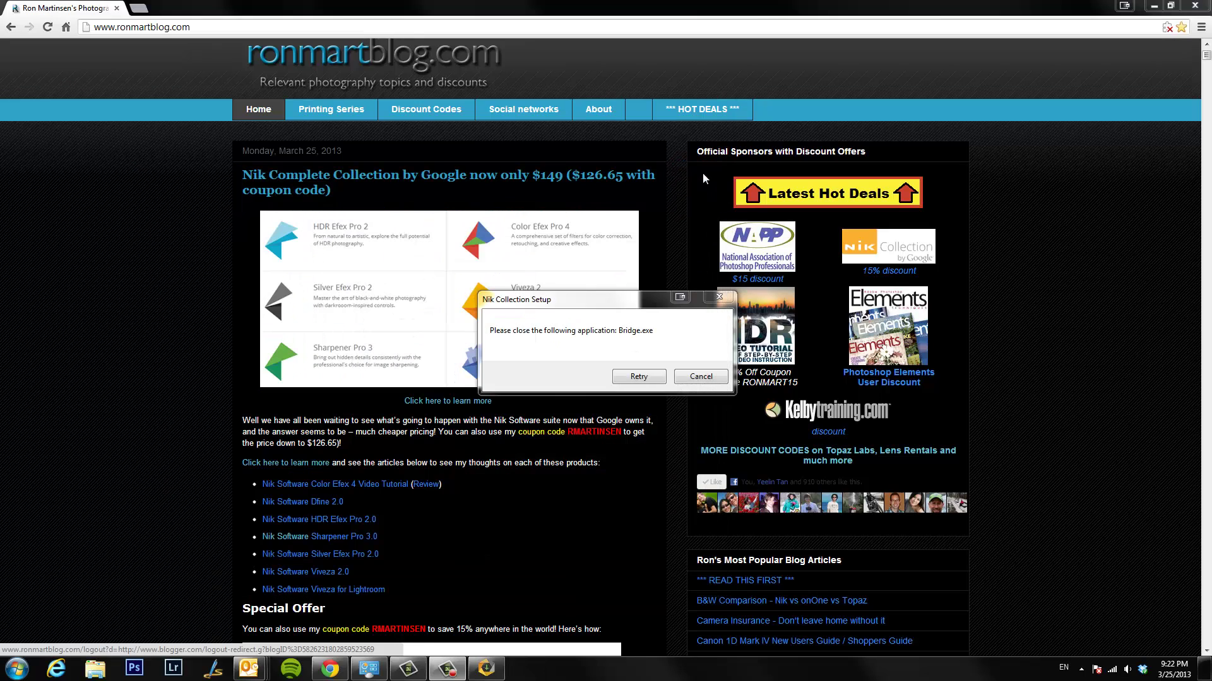
Retry setup, choose English (US), and accept the Nik Collection terms of service
click(639, 378)
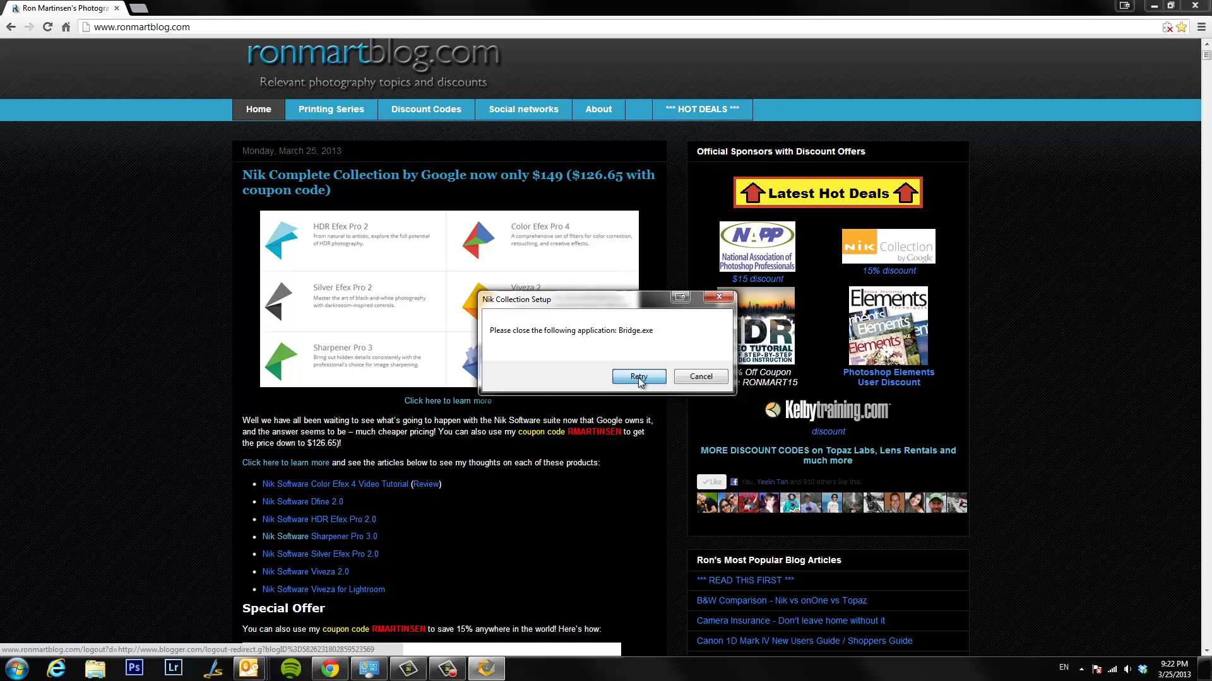
click(639, 377)
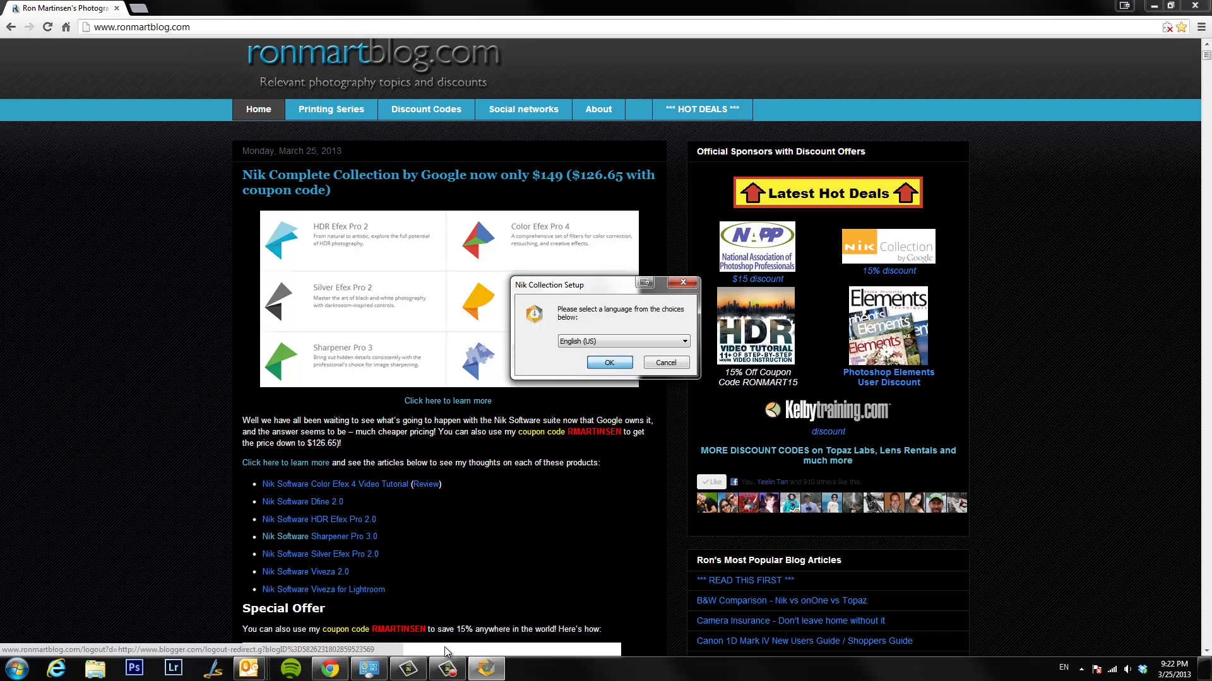
key(Return)
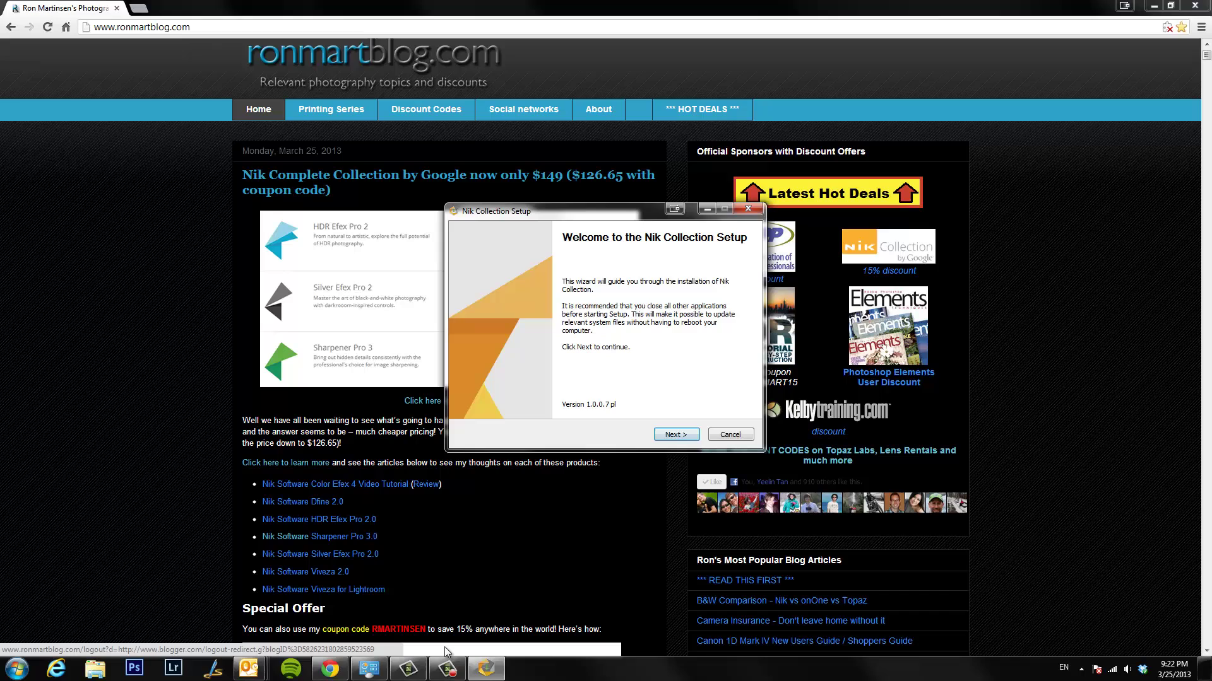
key(Return)
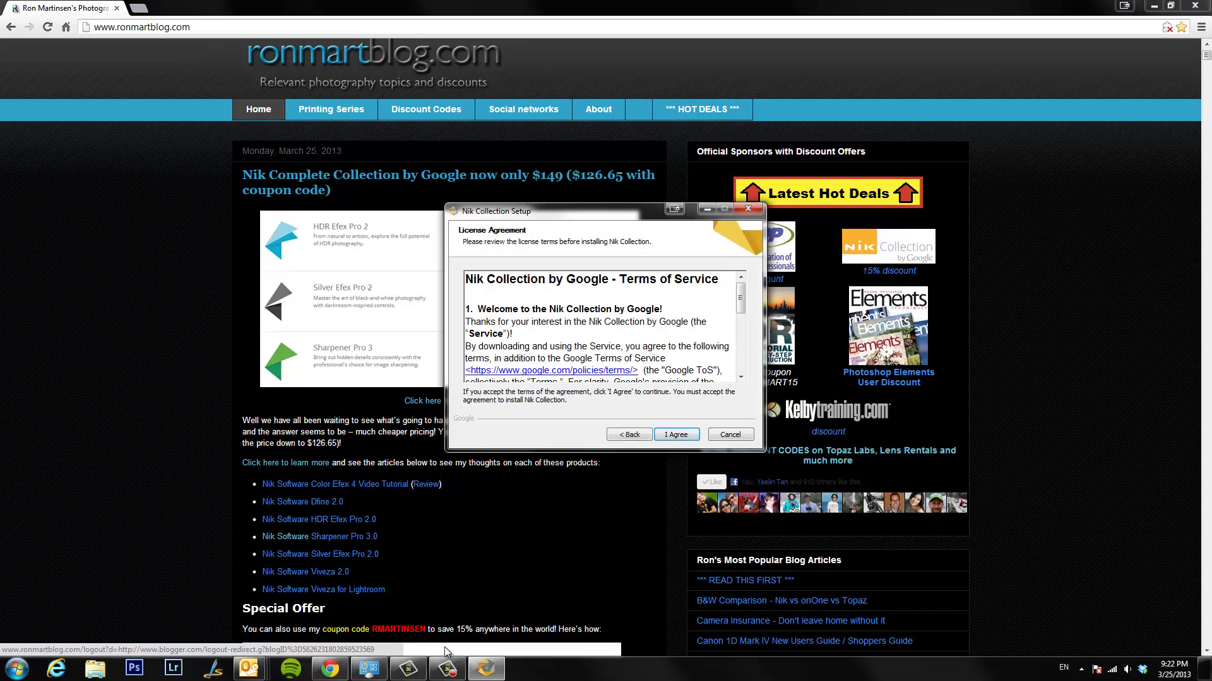
key(Return)
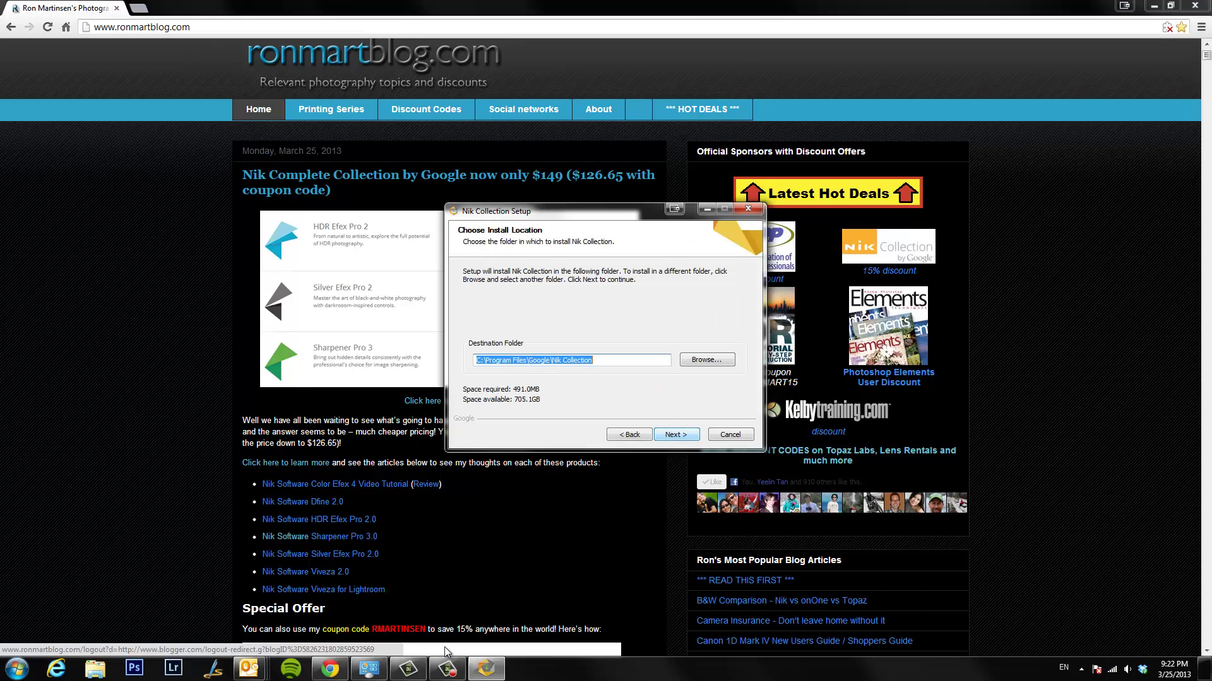
Install to F:\Program Files\Google\Nik Collection for the detected hosts and finish setup
key(Home)
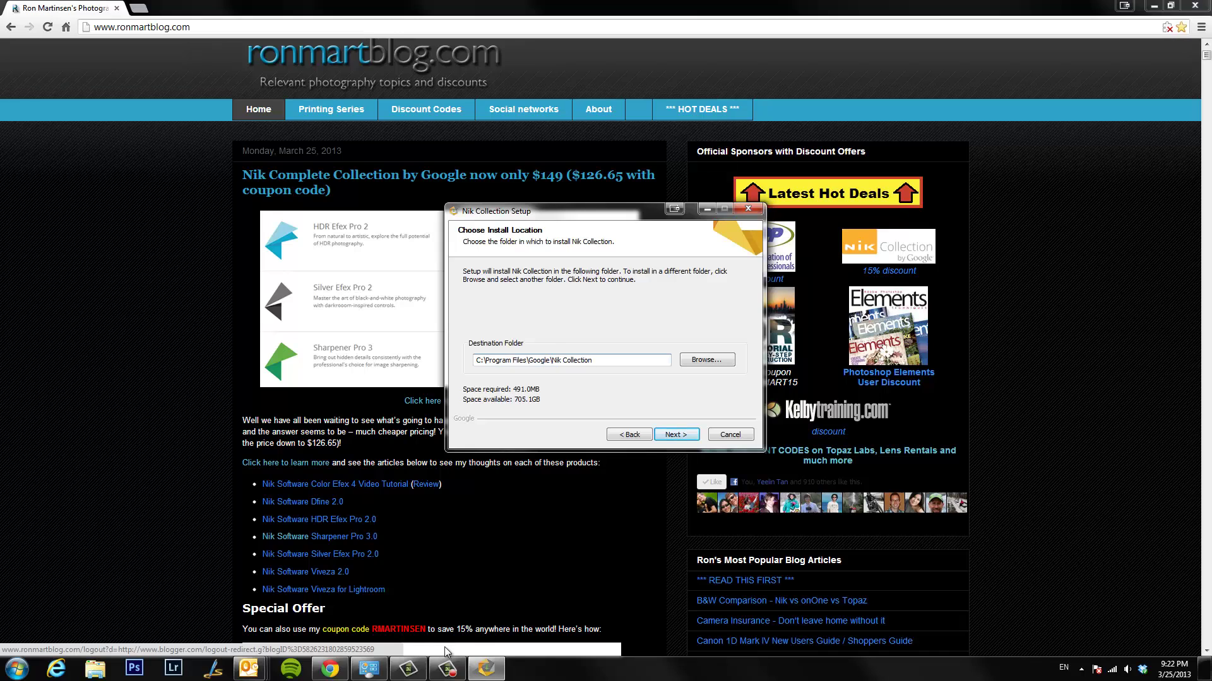
key(Delete)
text(F)
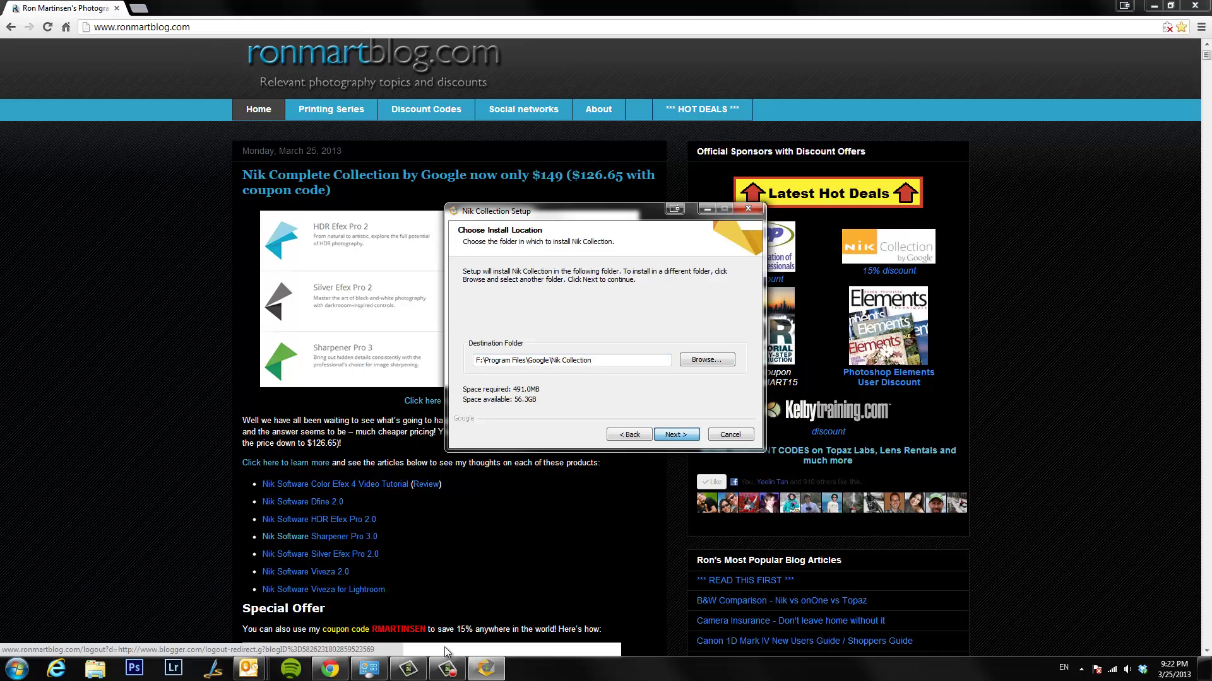
key(Return)
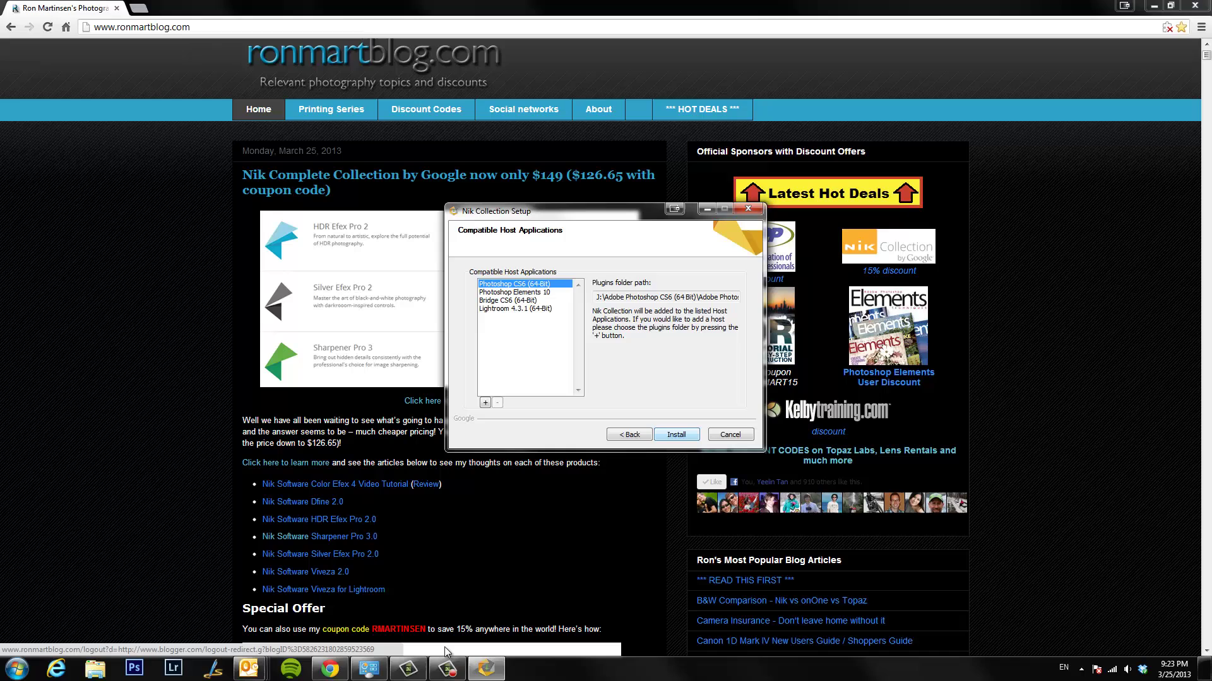
key(Return)
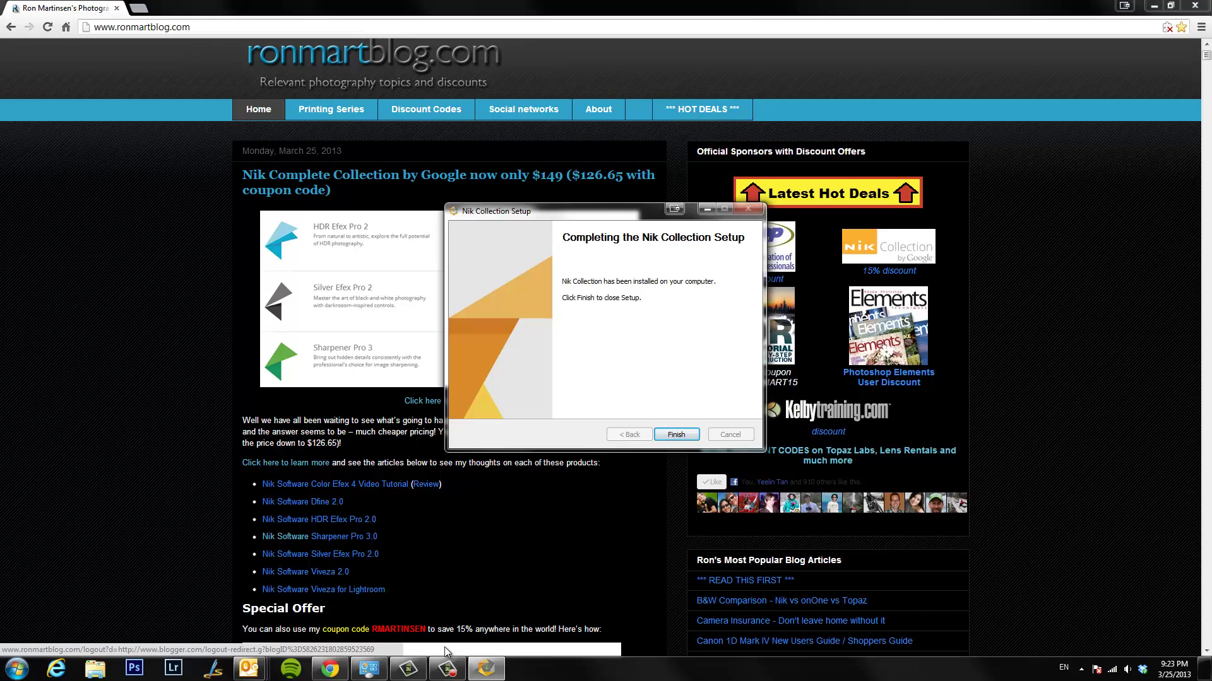
key(Return)
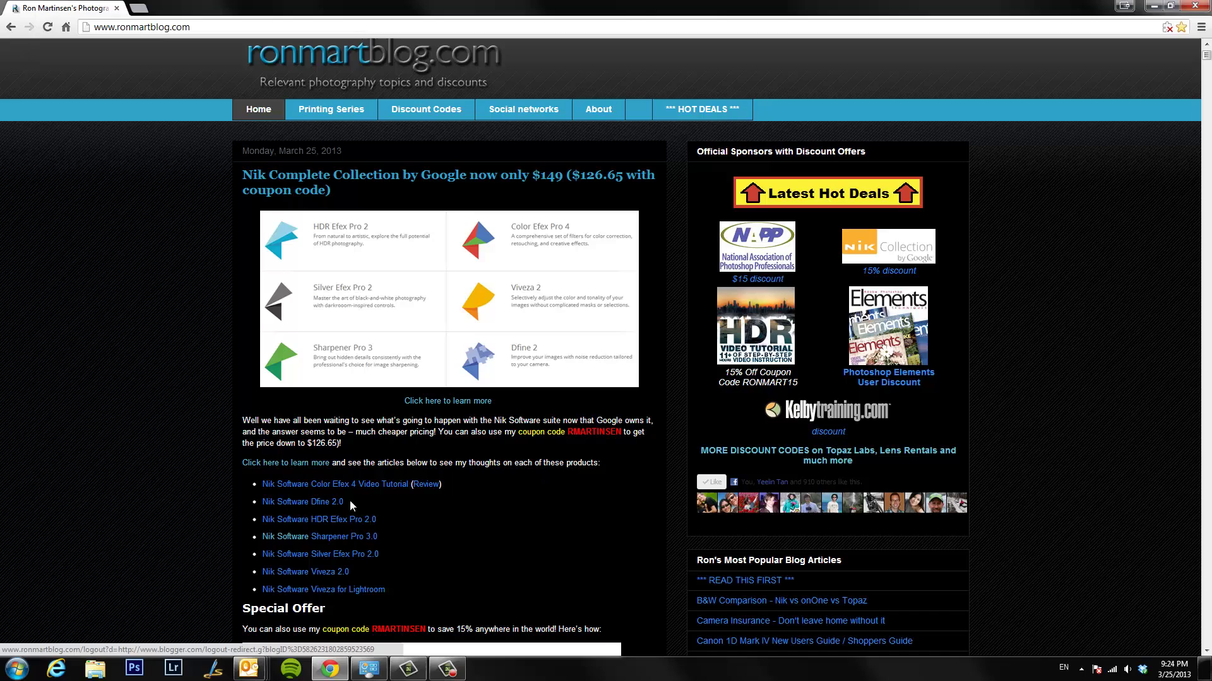
Launch Photoshop CS6 and open recent JeffreyMarch2013-239-Edit.jpg, keeping its embedded colour profile
click(135, 669)
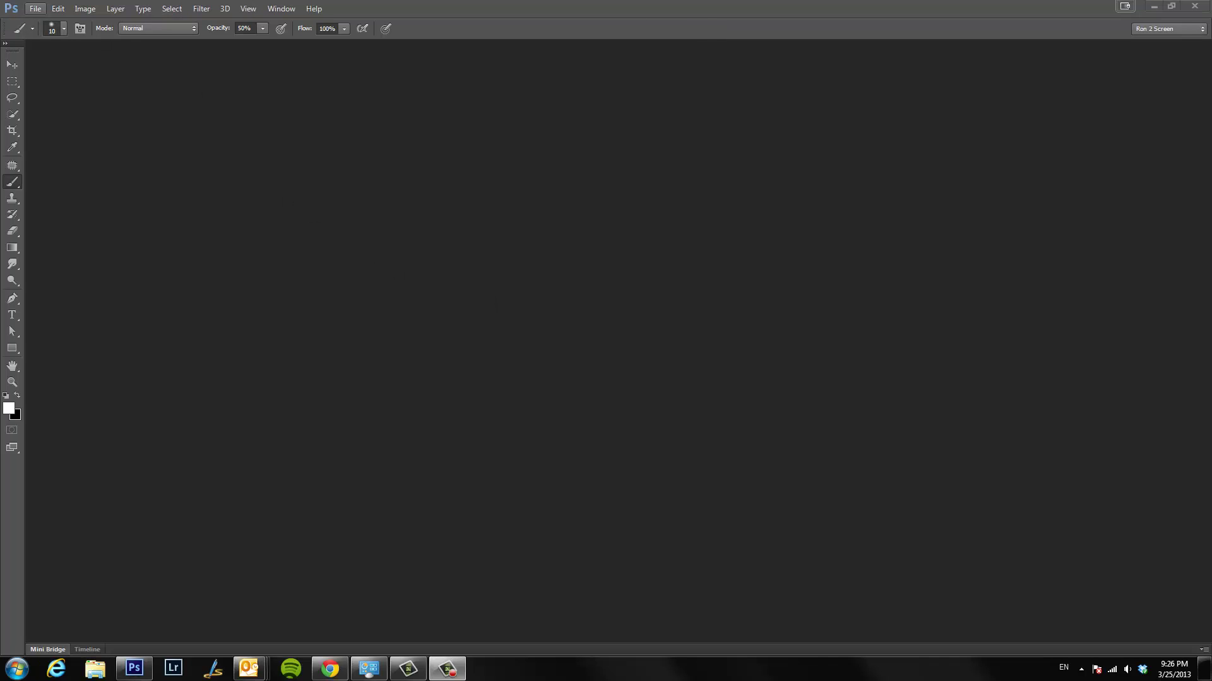
click(35, 8)
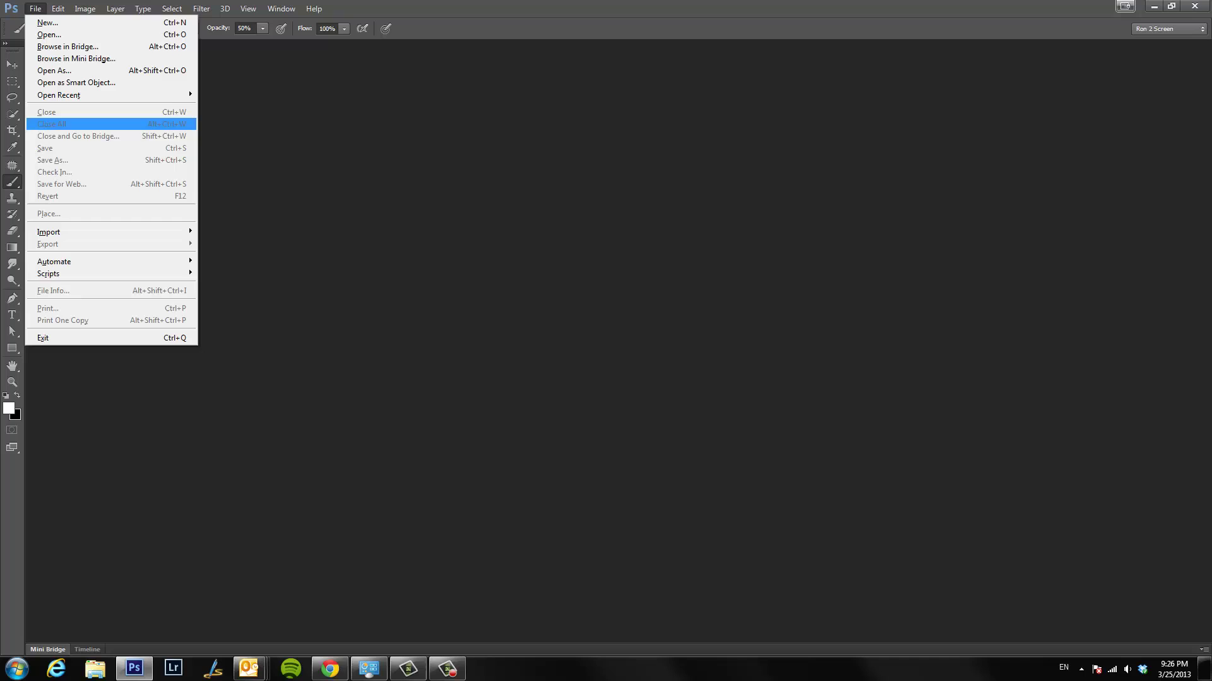
mouse_move(95, 95)
click(253, 94)
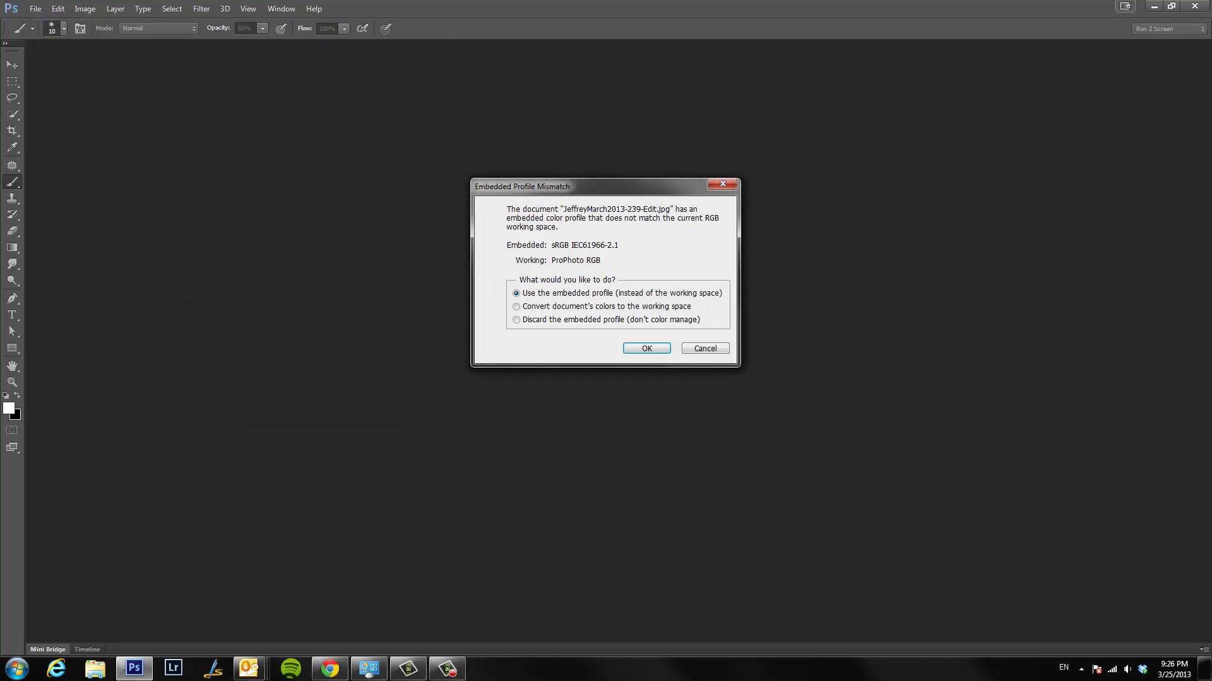
key(Return)
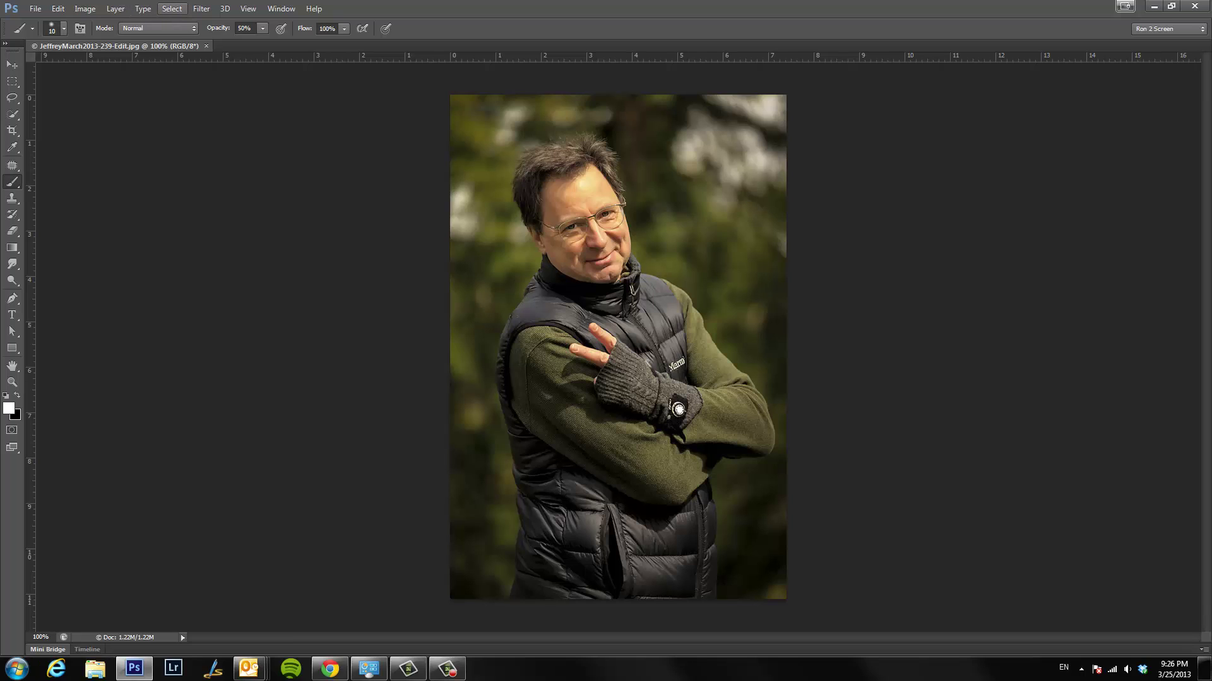
Apply the Color Efex Pro 4 Bleach Bypass look to the portrait
click(202, 9)
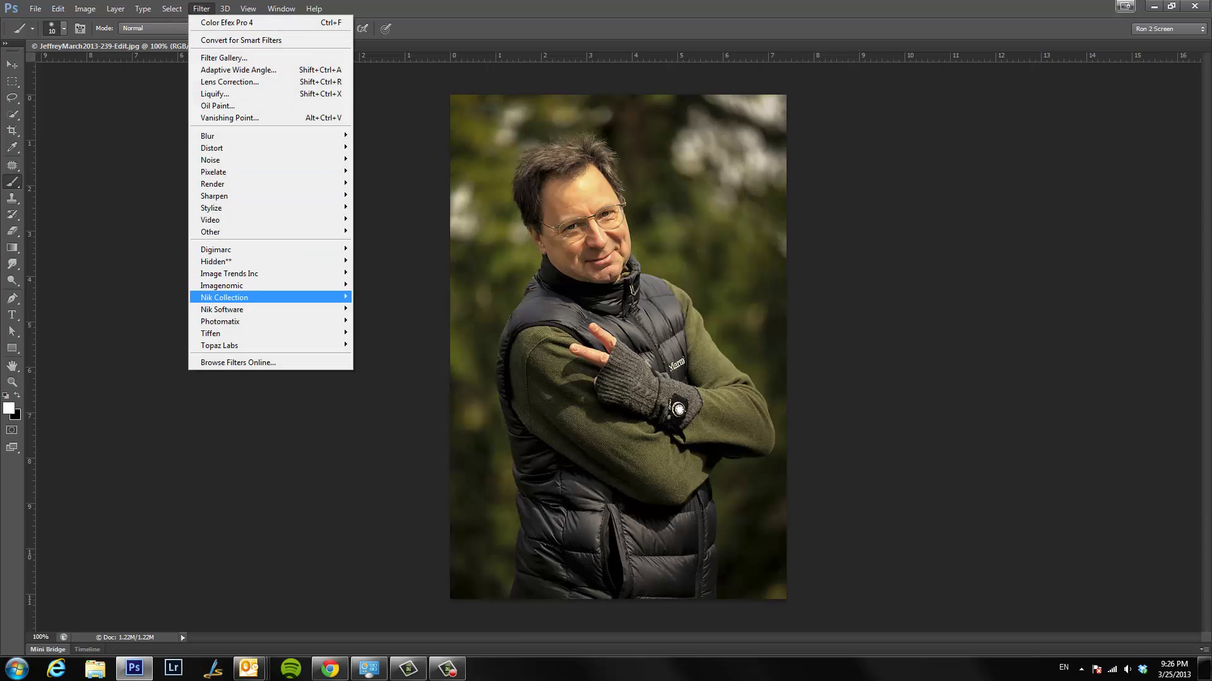
mouse_move(272, 297)
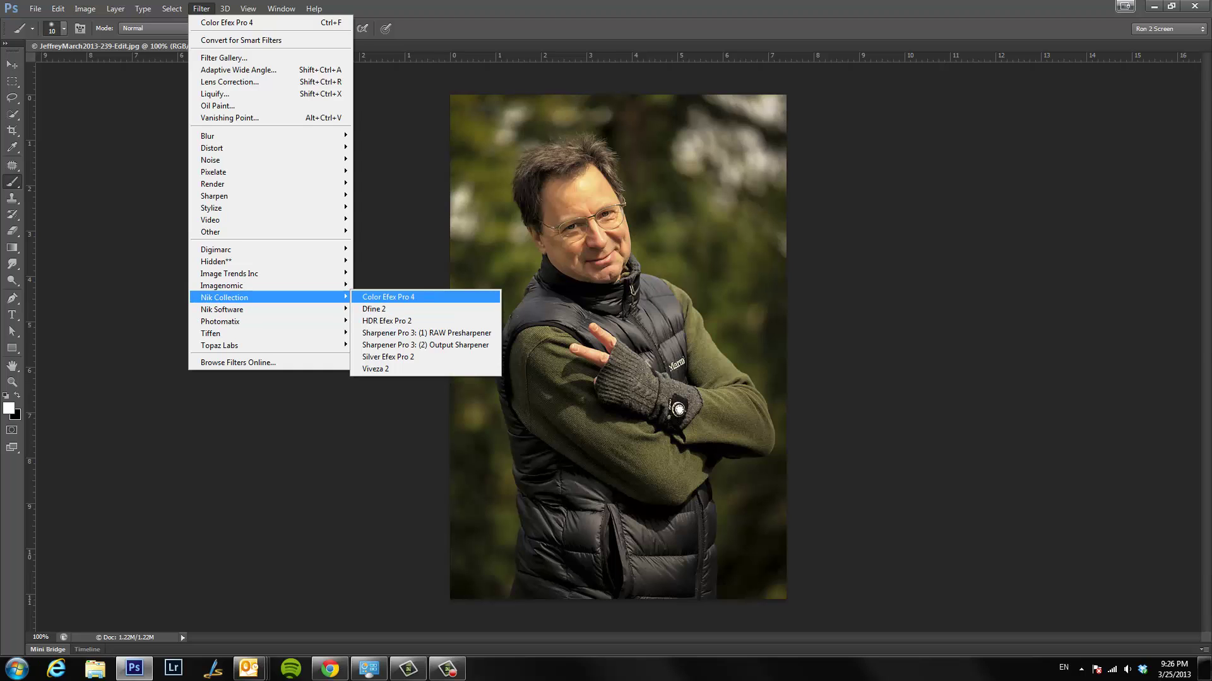
click(388, 296)
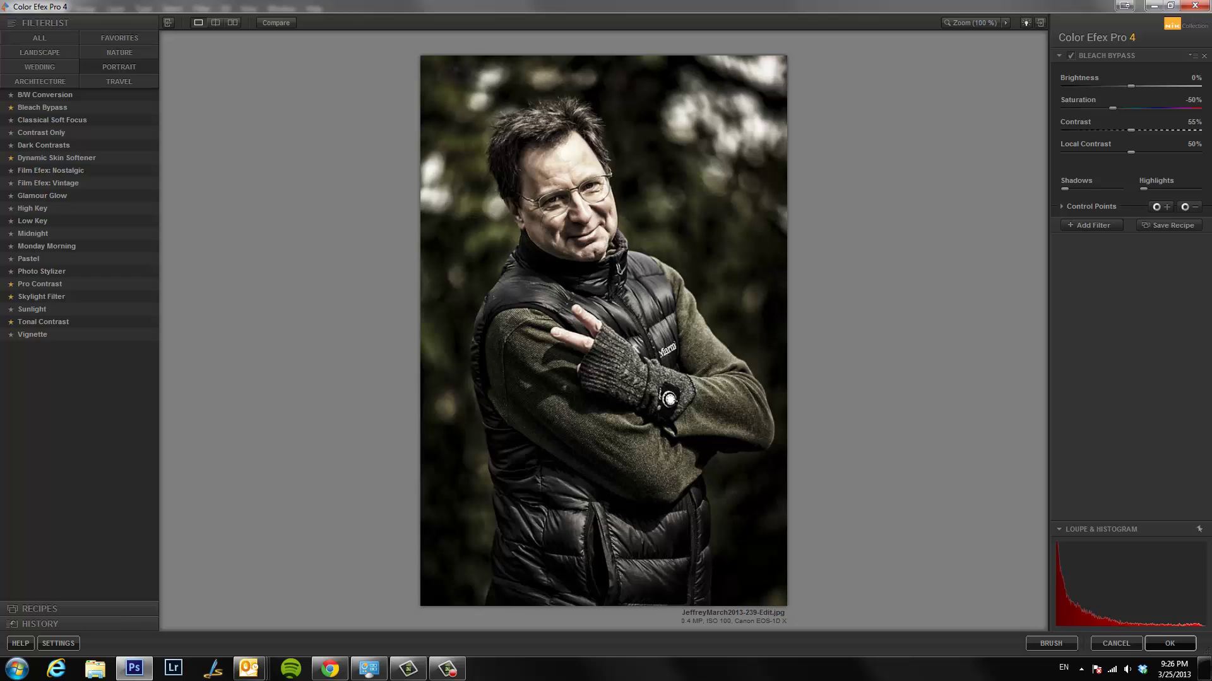
click(1170, 643)
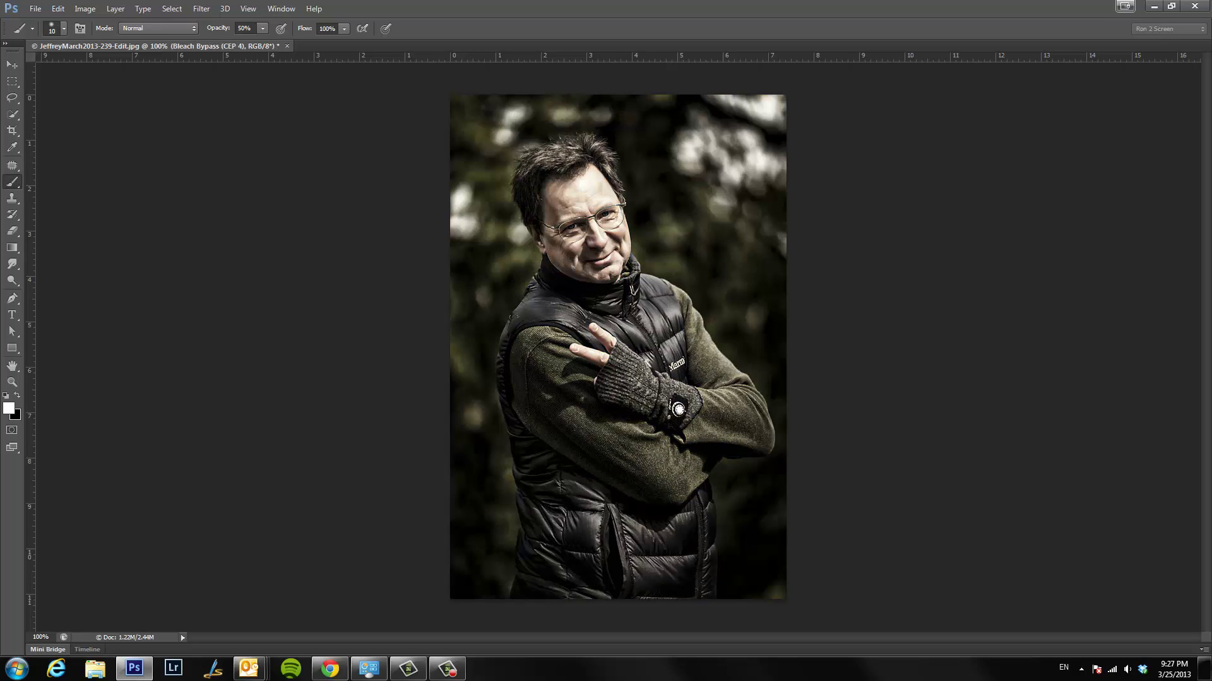
click(201, 8)
Apply a Silver Efex Pro 2 black-and-white conversion to the portrait
mouse_move(265, 333)
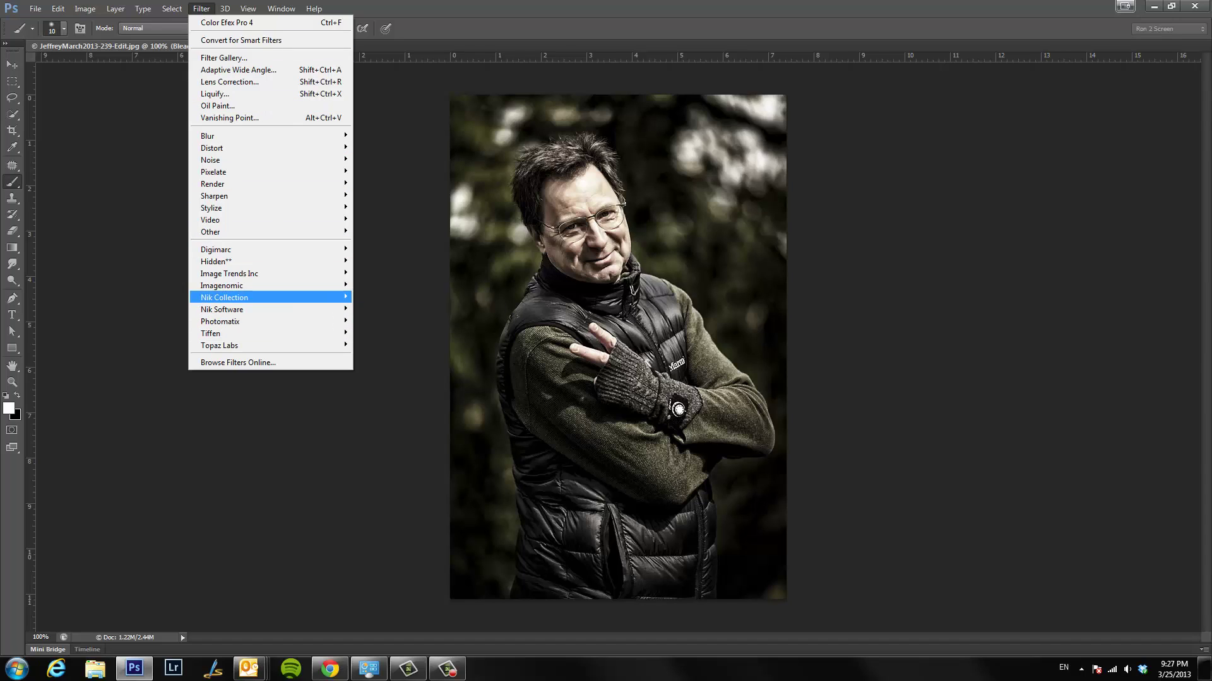
mouse_move(265, 297)
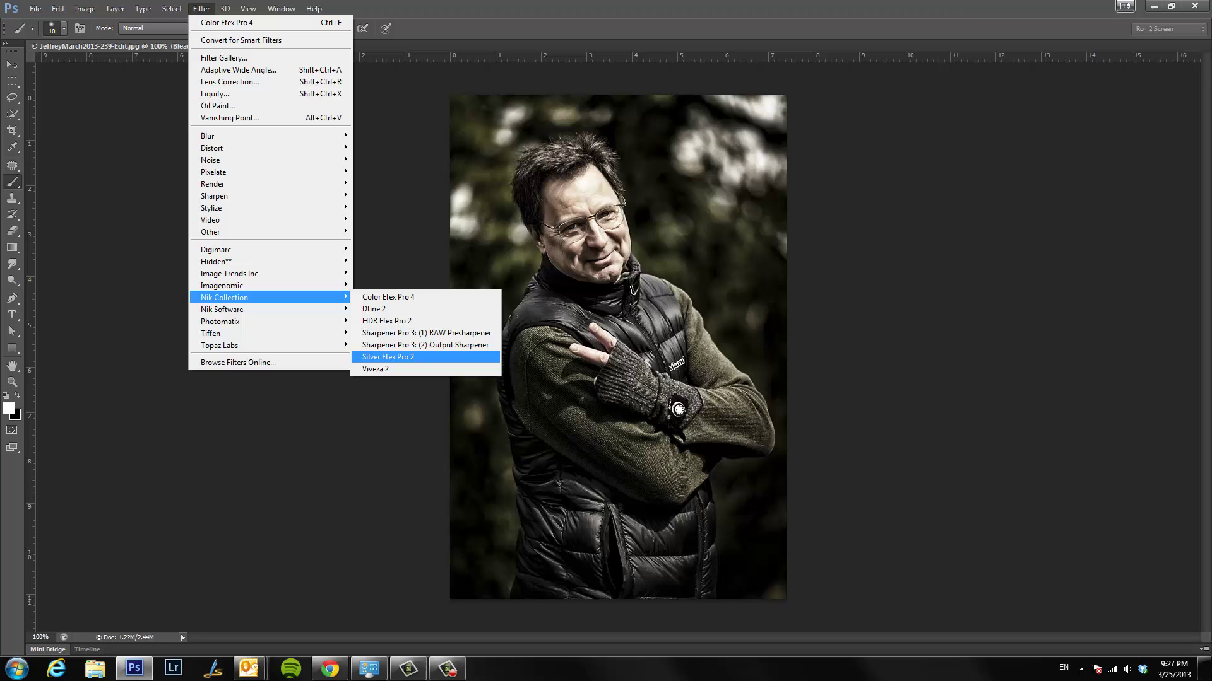
click(388, 357)
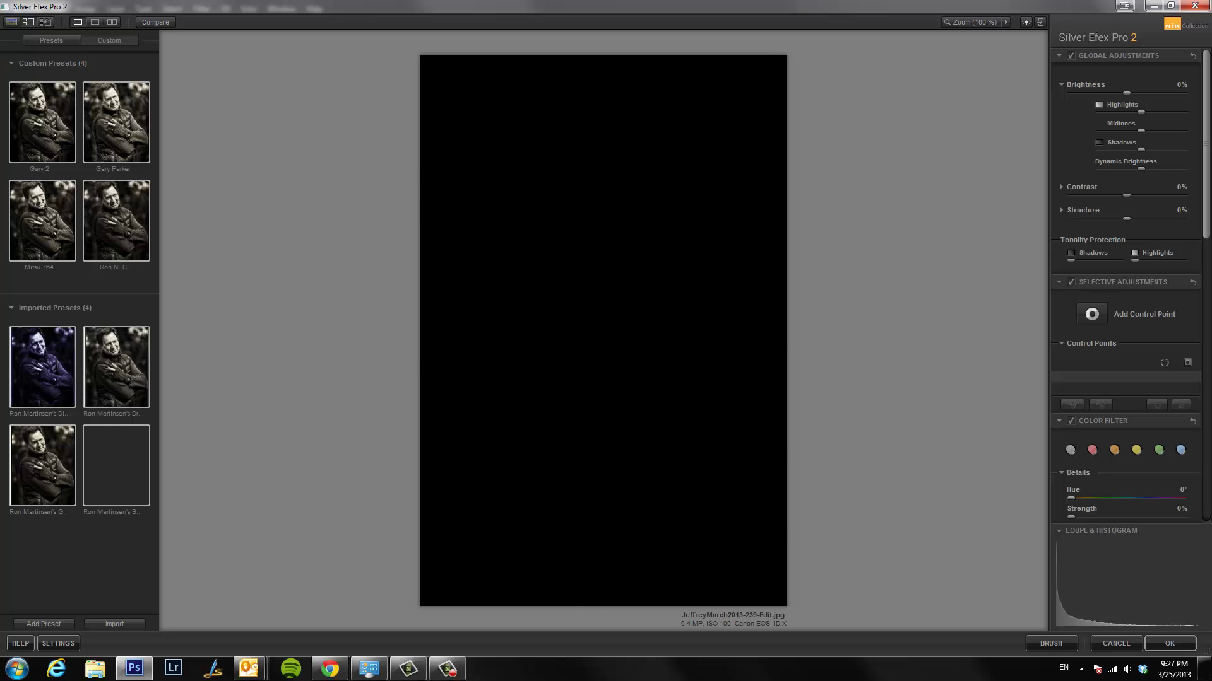
key(Return)
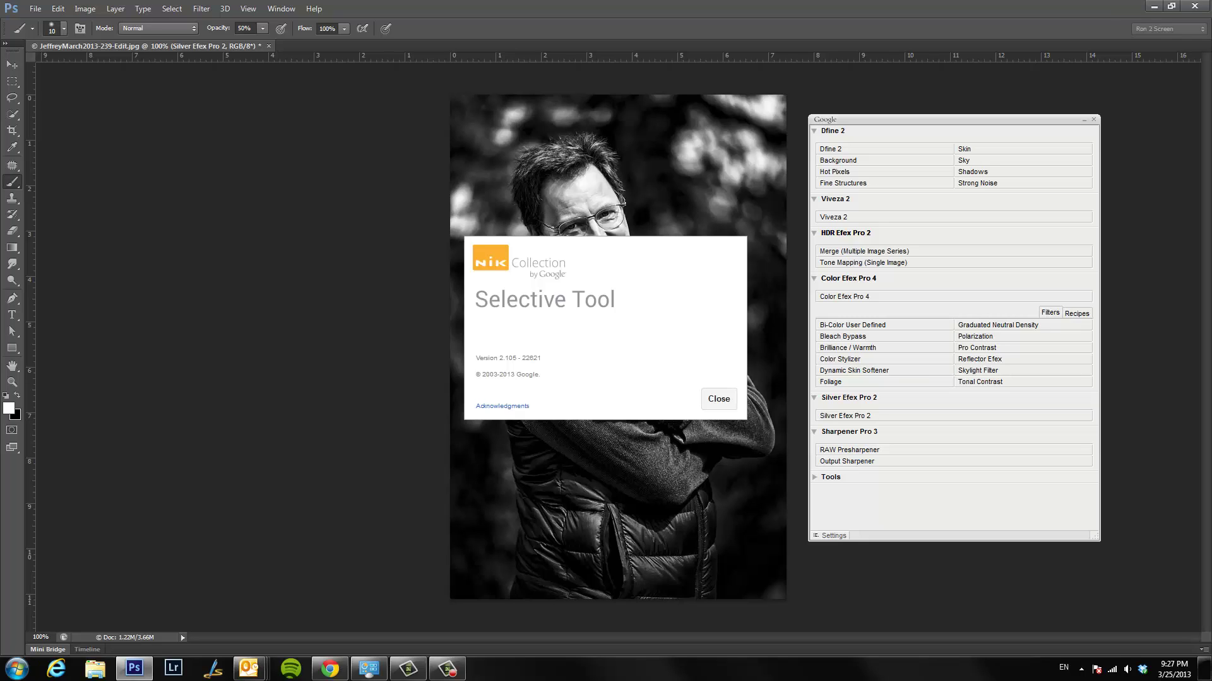
Dismiss the Nik about box, preview the portrait in Viveza 2, and cancel without changes
key(Escape)
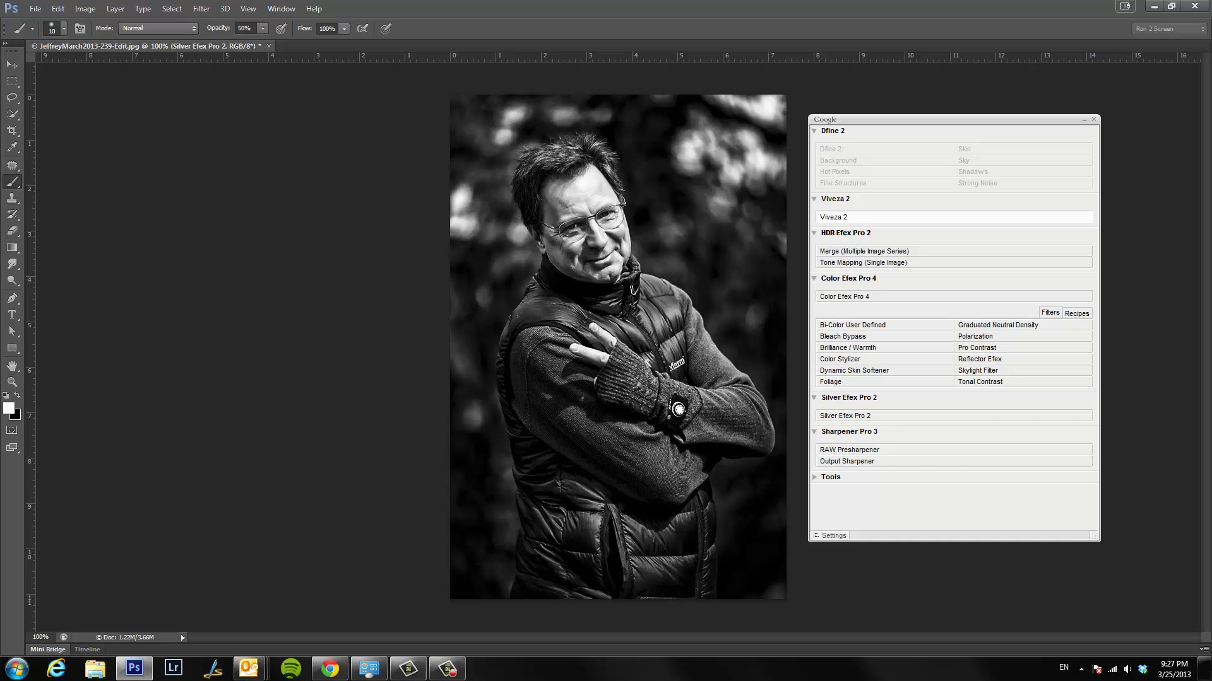
click(833, 217)
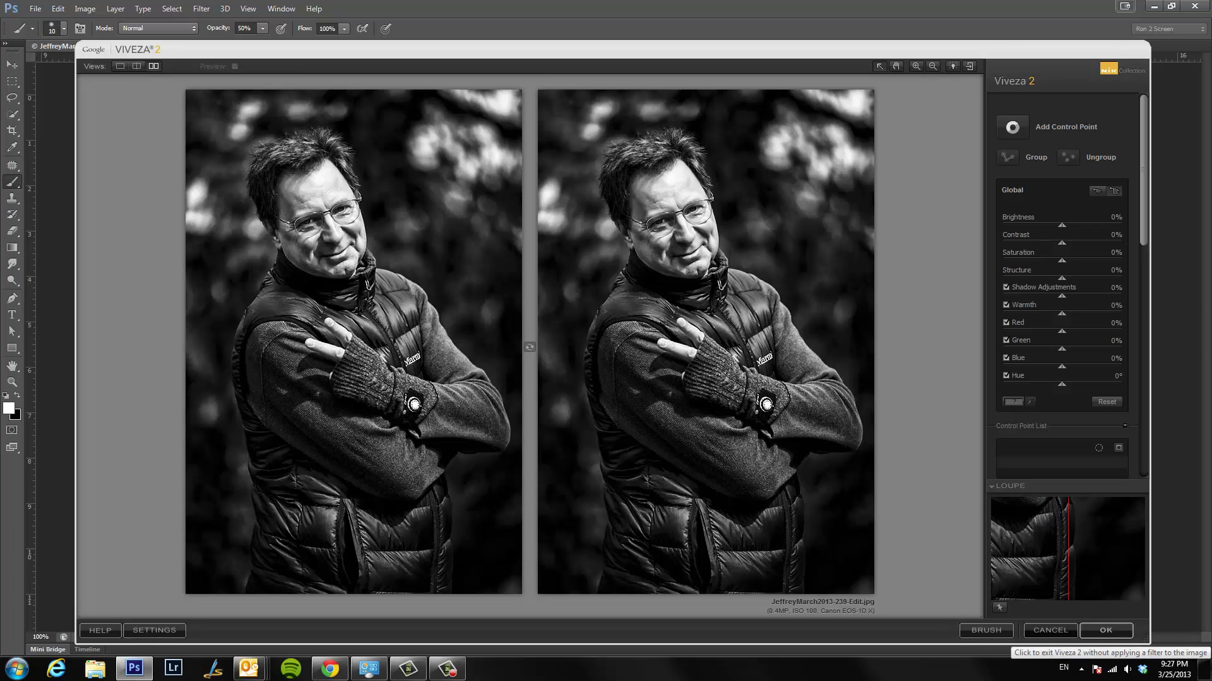
click(1050, 630)
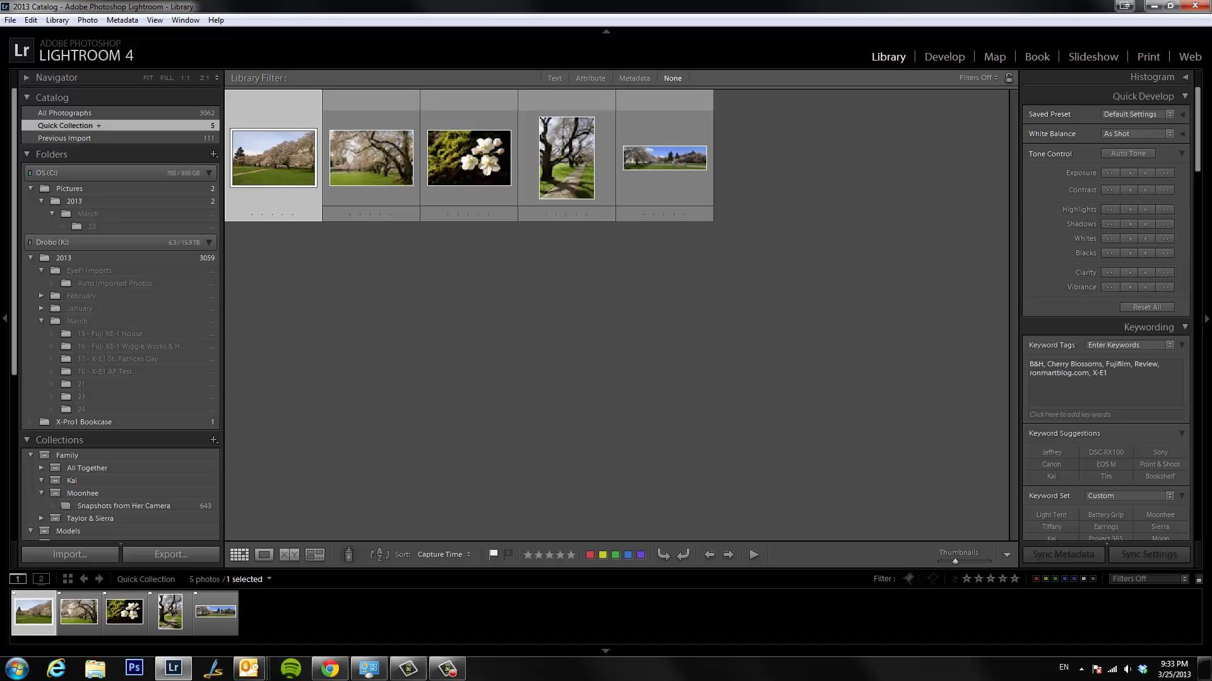
Send the first cherry-blossom photo to Color Efex Pro 4 via its Edit In menu
right_click(258, 153)
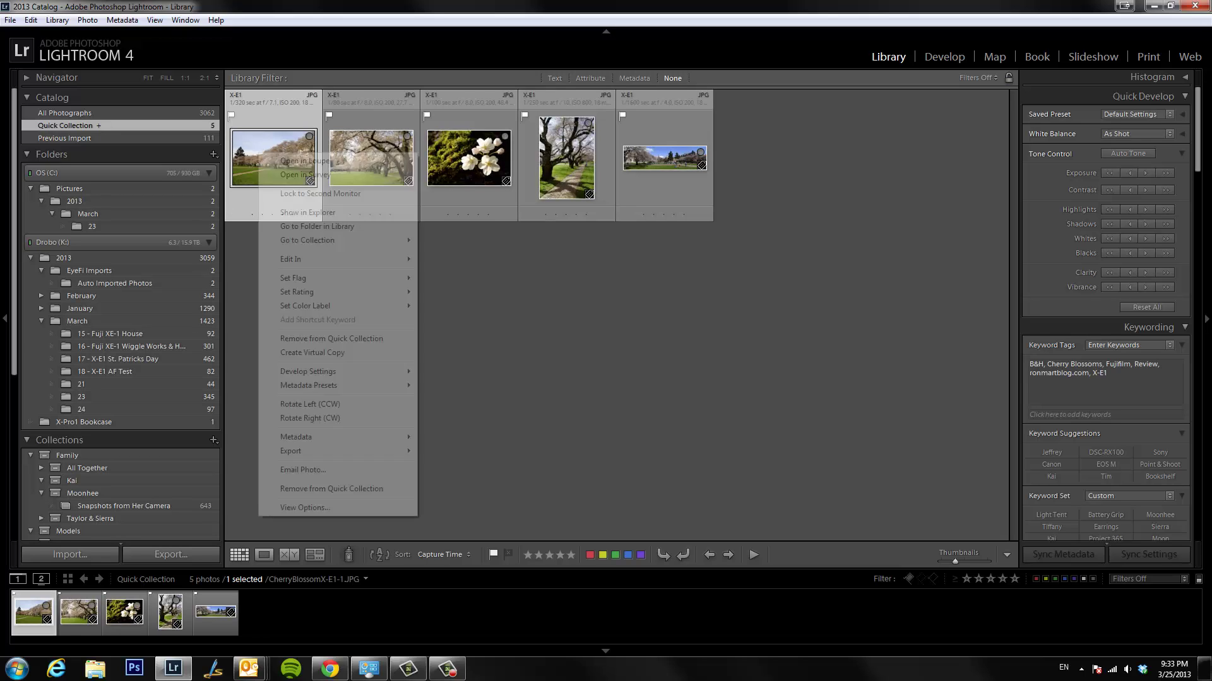
mouse_move(296, 259)
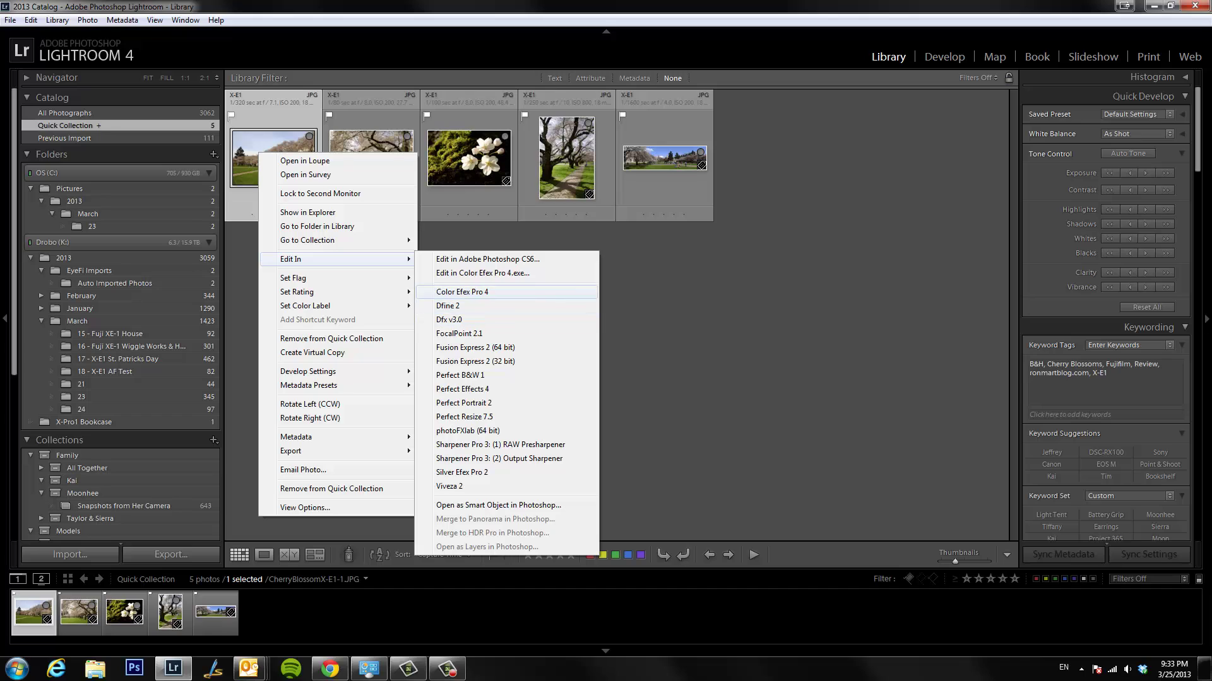
click(462, 291)
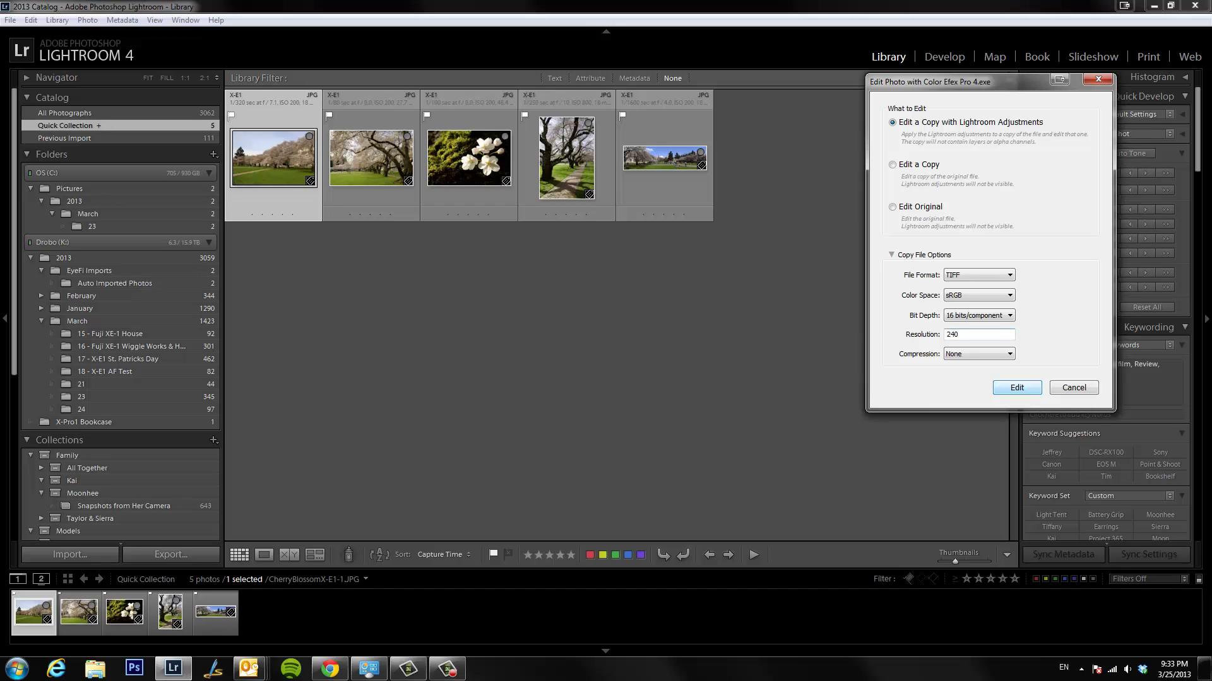
Edit a copy with the Nature > Foliage filter and save CherryBlossomX-E1-1-Edit.tif back to Lightroom
key(Return)
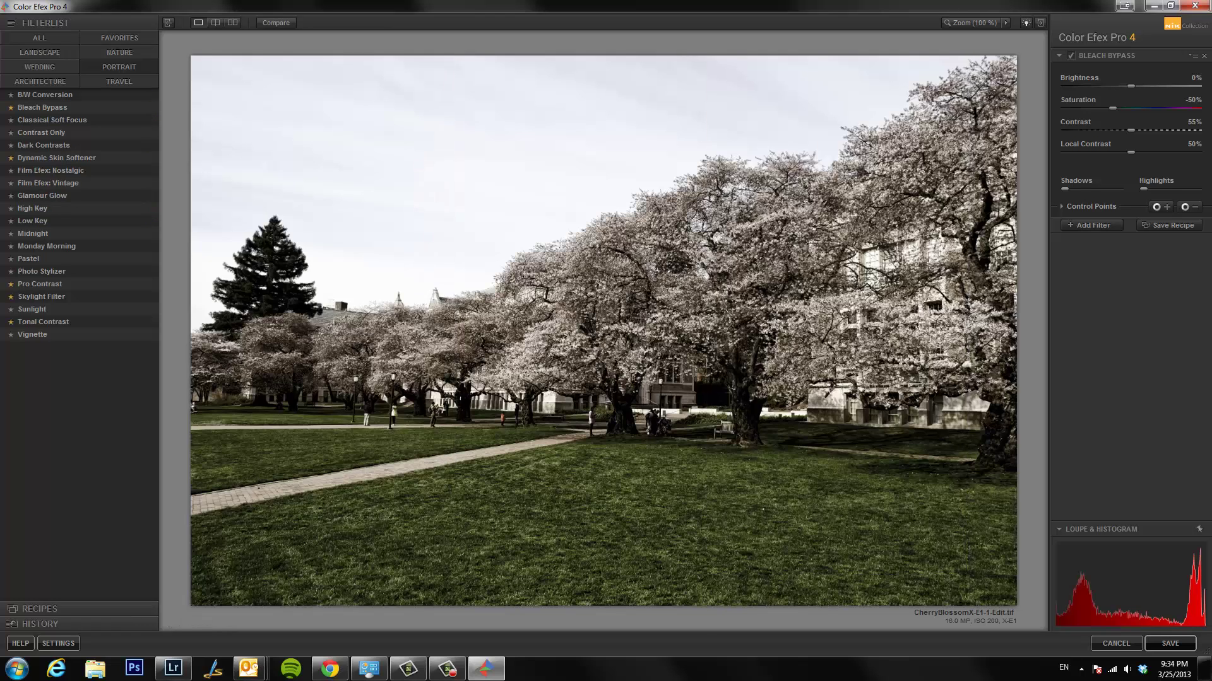
click(119, 52)
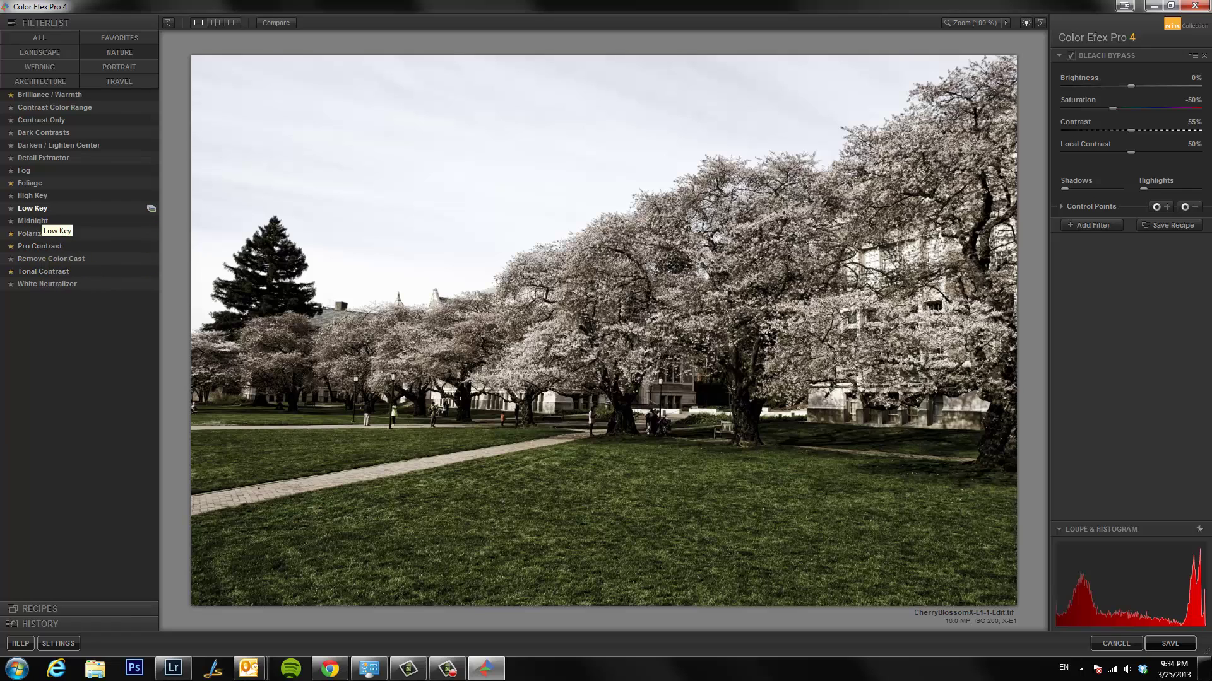
click(30, 183)
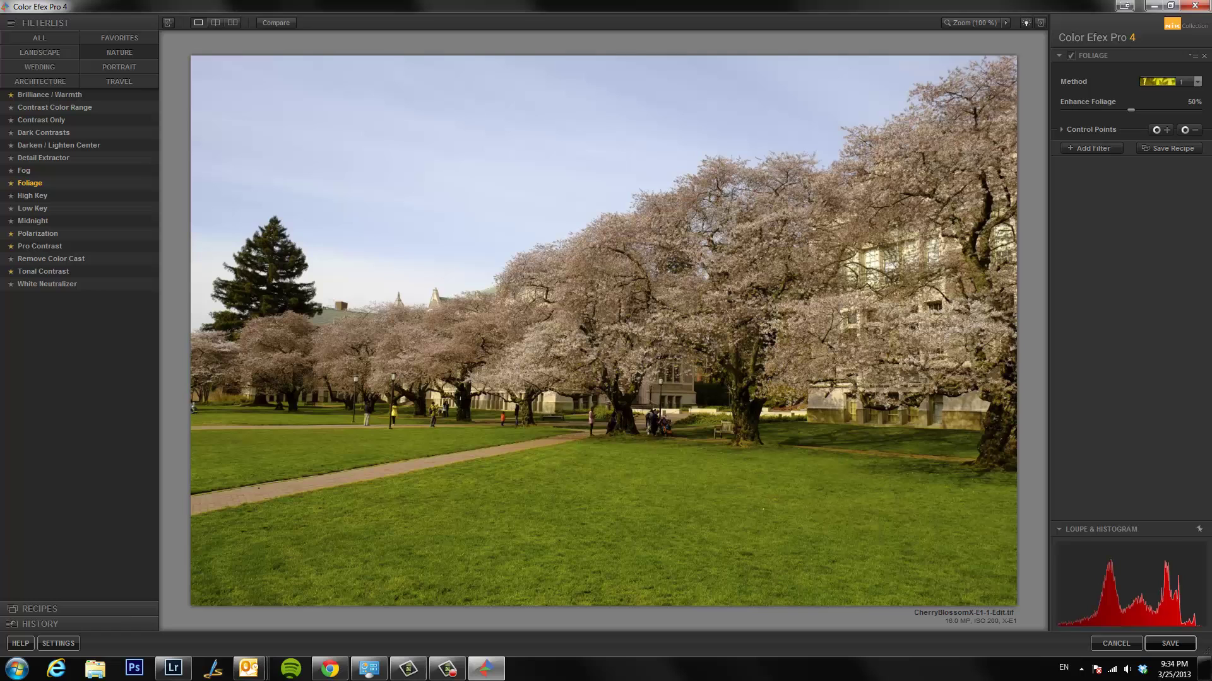
click(1169, 644)
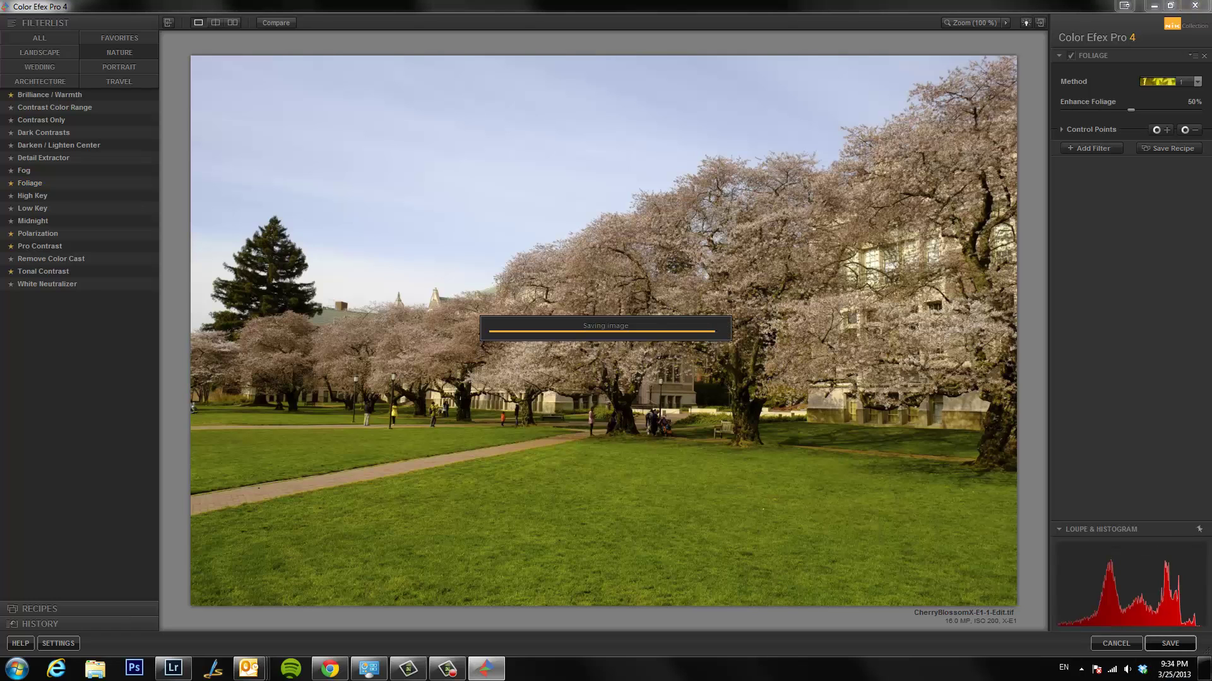